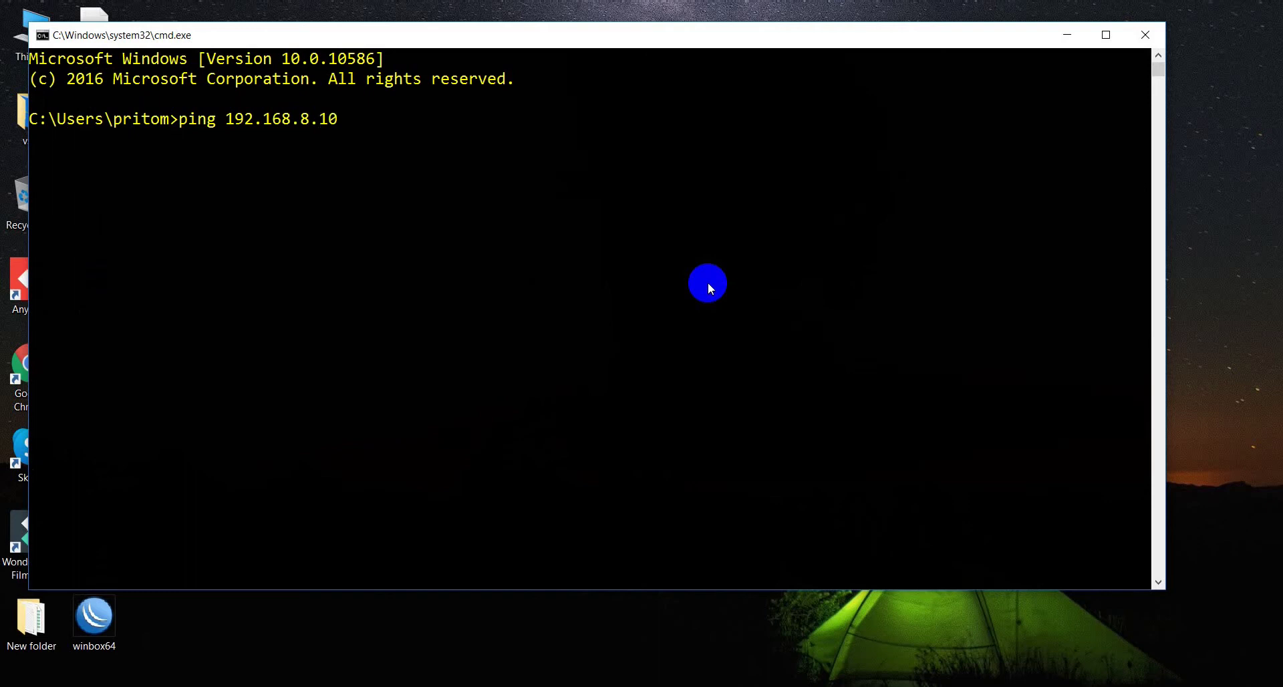
Run a continuous ping to the OLT at 192.168.8.100 from the command prompt
{"action": "type", "text": "t"}
{"action": "key", "text": "Return"}
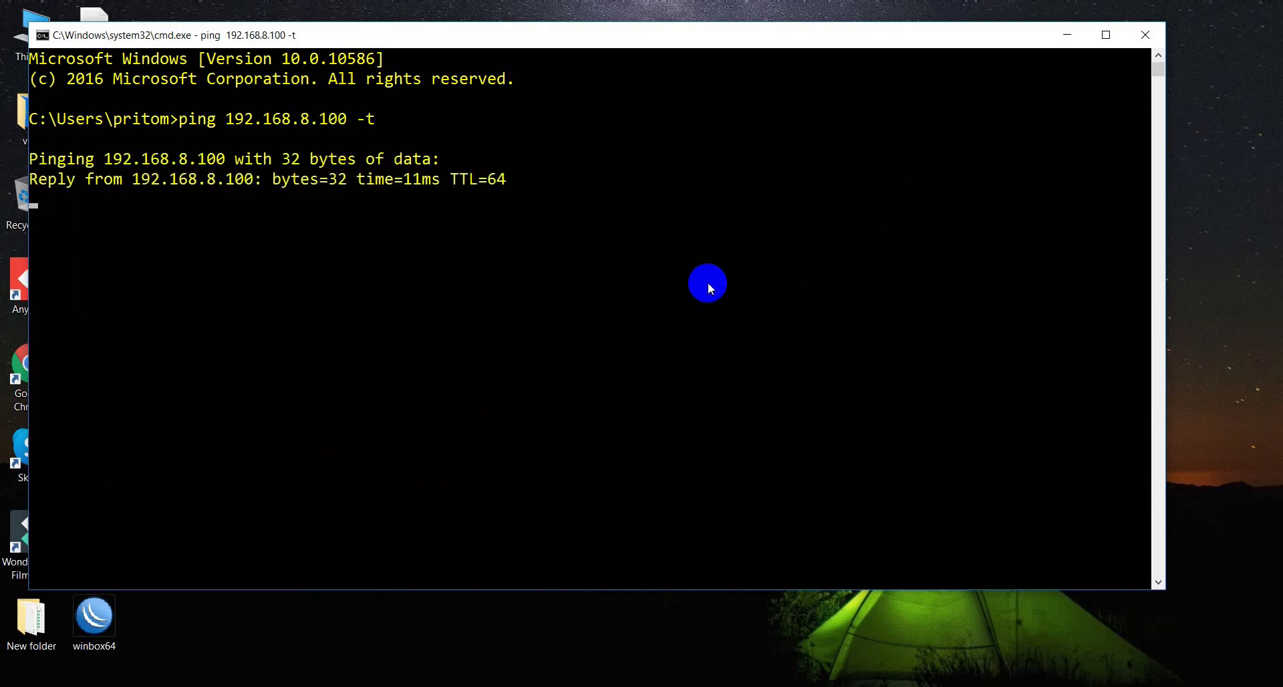
{"action": "left_click_drag", "start_coordinate": [51, 163], "coordinate": [170, 238]}
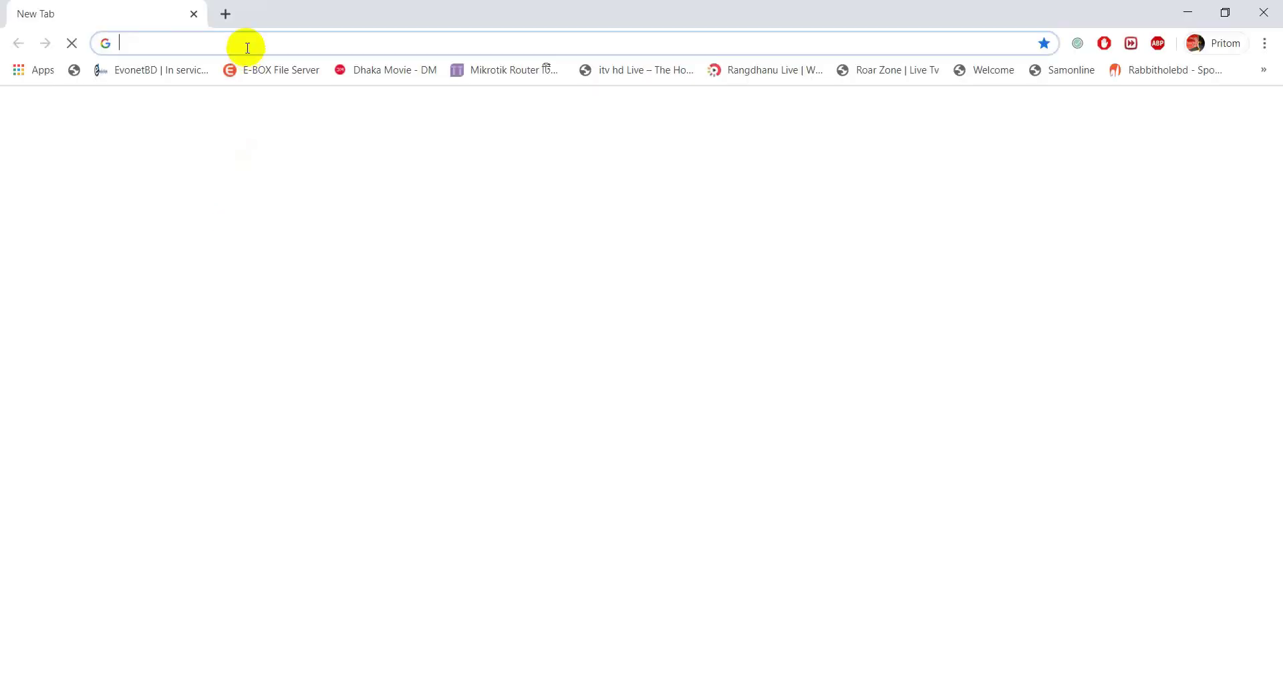
{"action": "type", "text": "https://"}
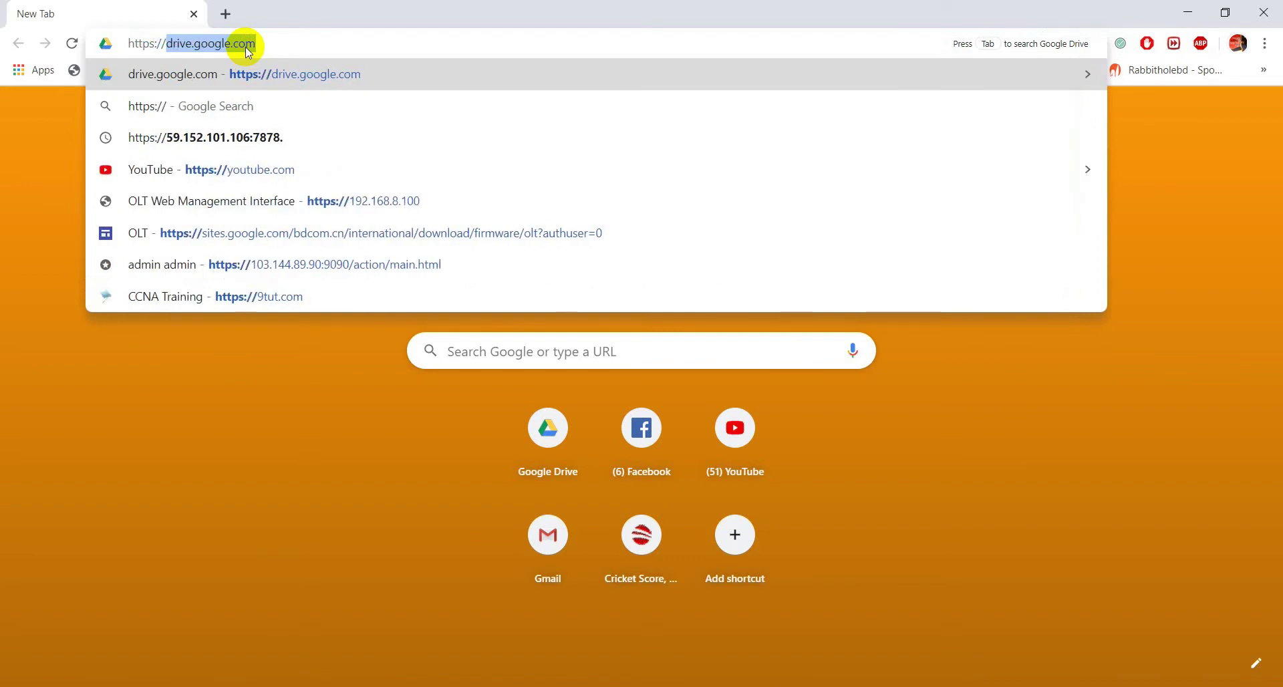
{"action": "type", "text": "192.168.8.100"}
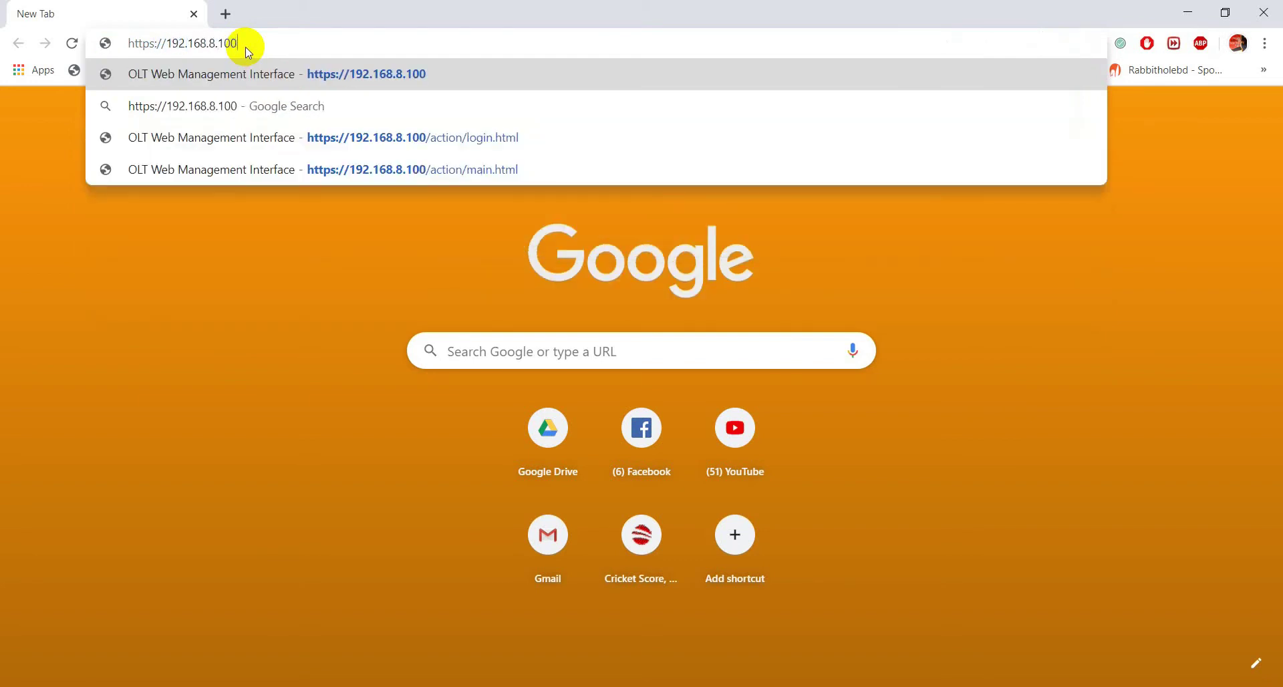
{"action": "key", "text": "Return"}
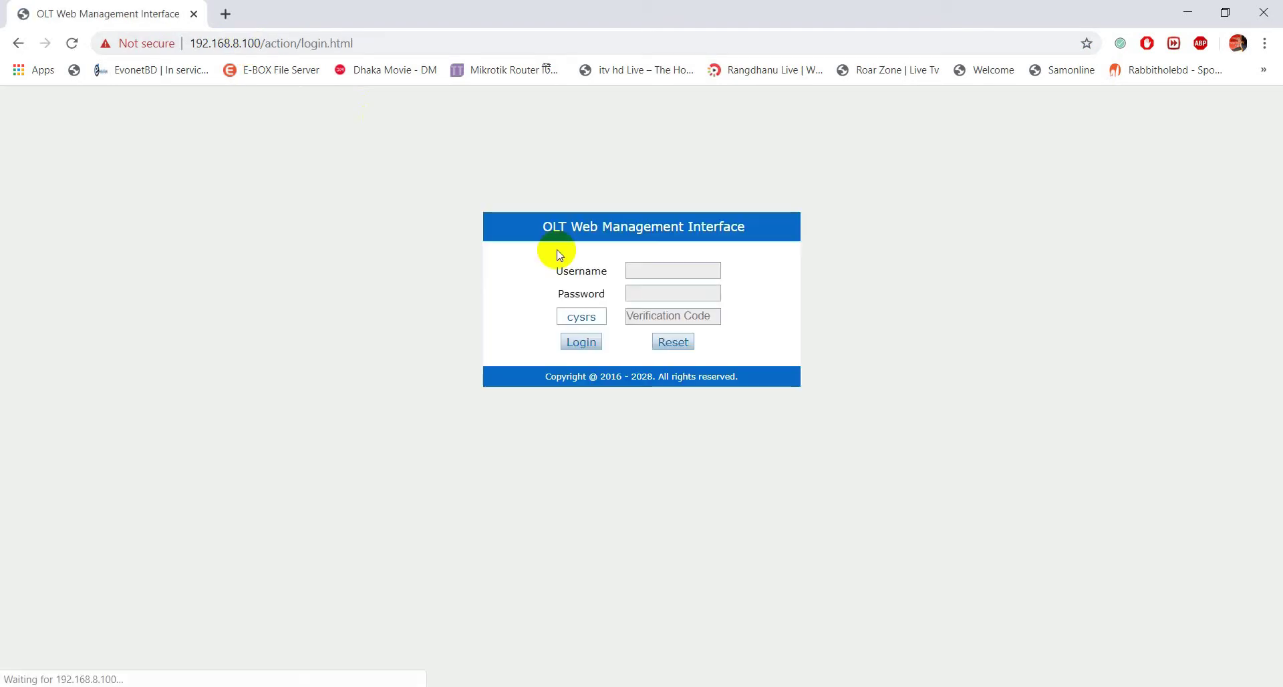
Log in to the OLT Web Management Interface with the username, password and verification code
{"action": "left_click", "coordinate": [639, 271]}
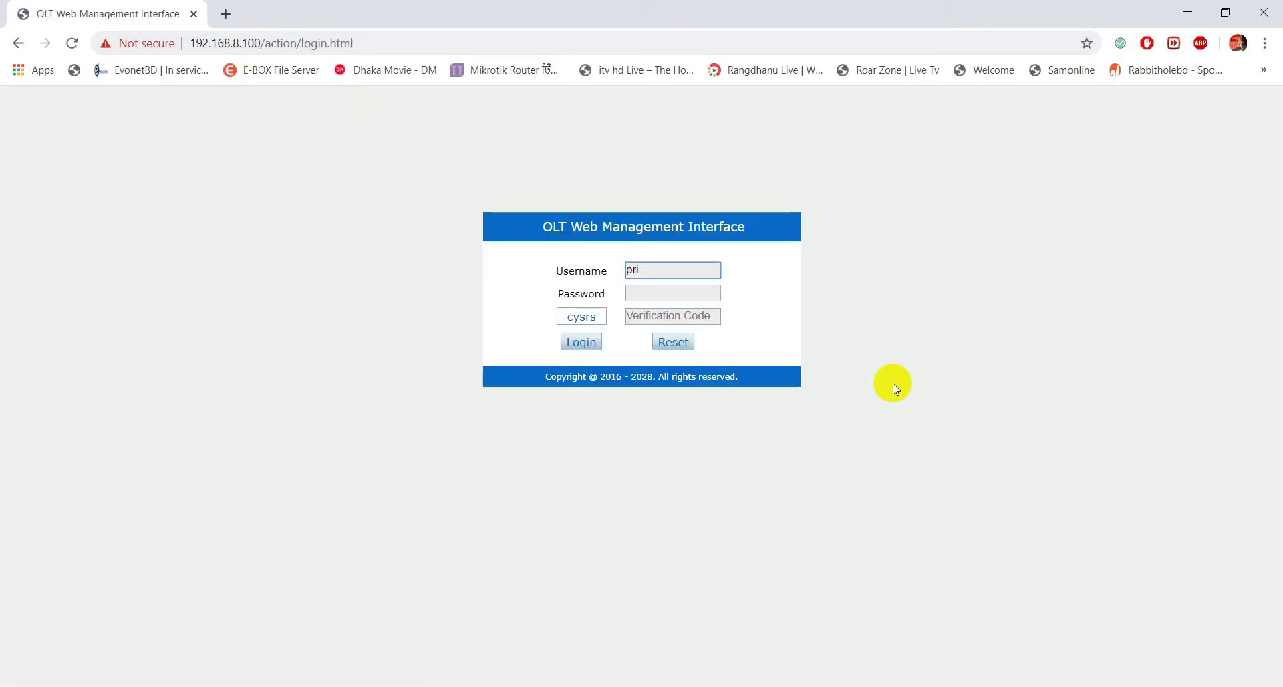
{"action": "type", "text": "tom"}
{"action": "key", "text": "Tab"}
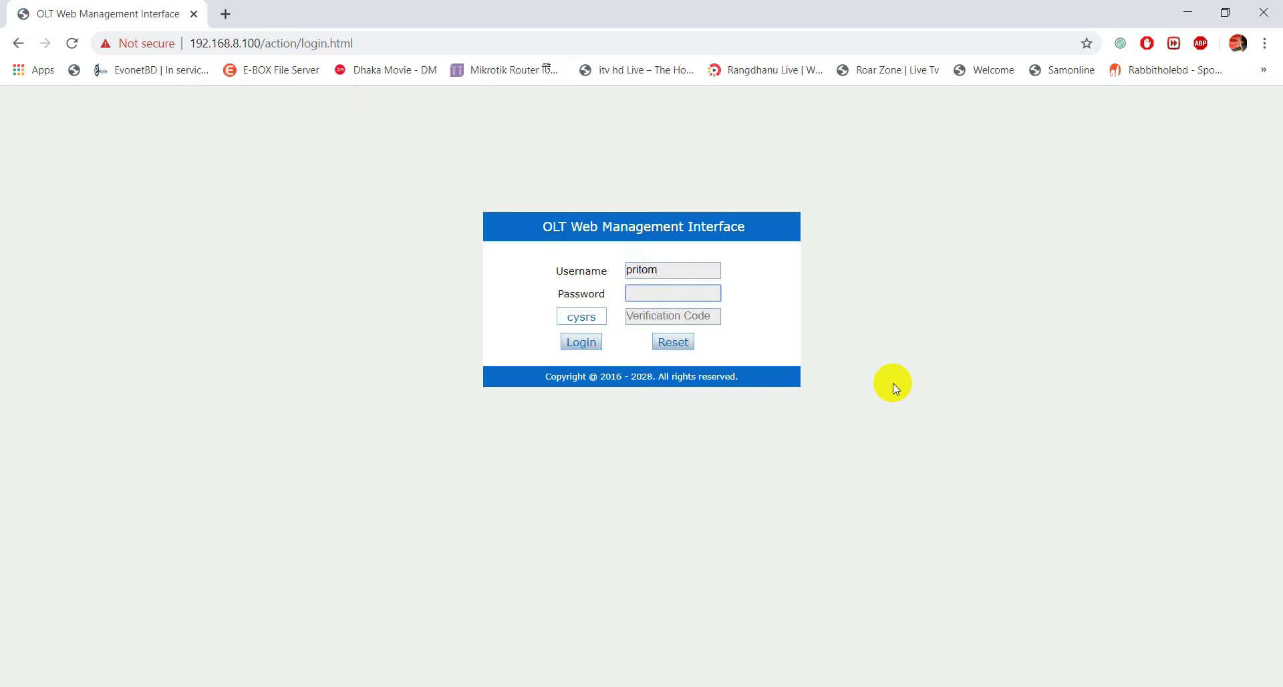
{"action": "type", "text": "•"}
{"action": "key", "text": "Tab"}
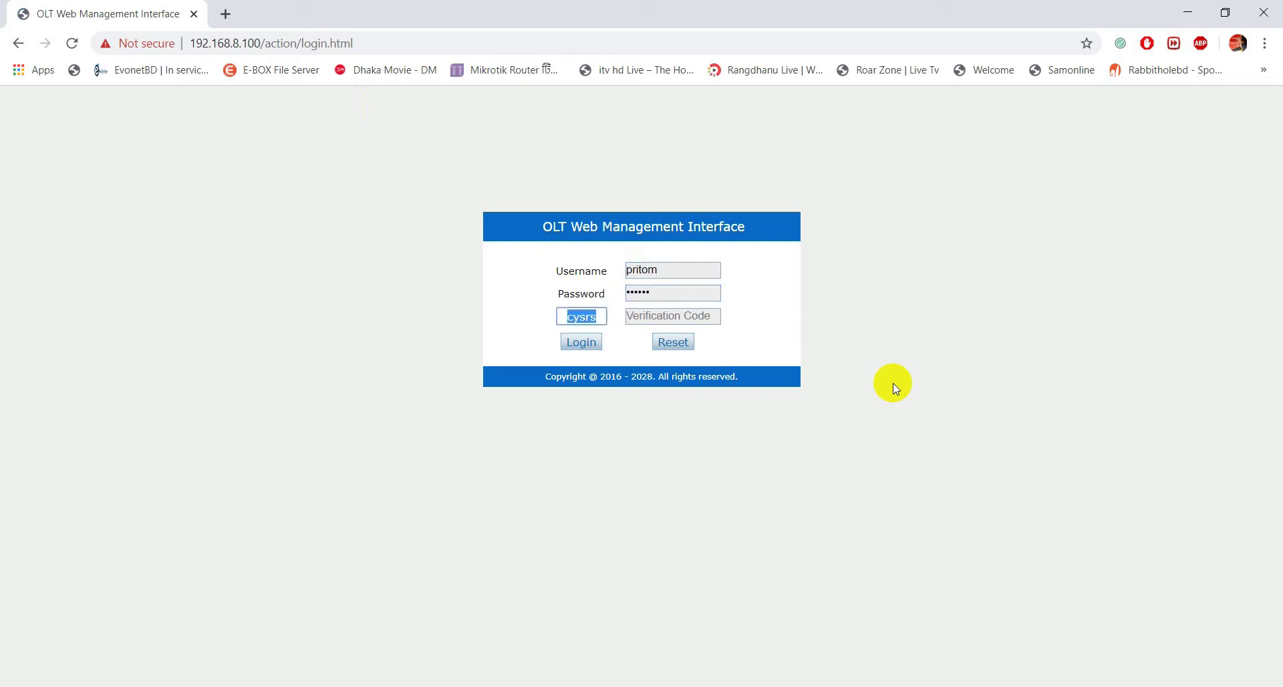
{"action": "left_click", "coordinate": [687, 318]}
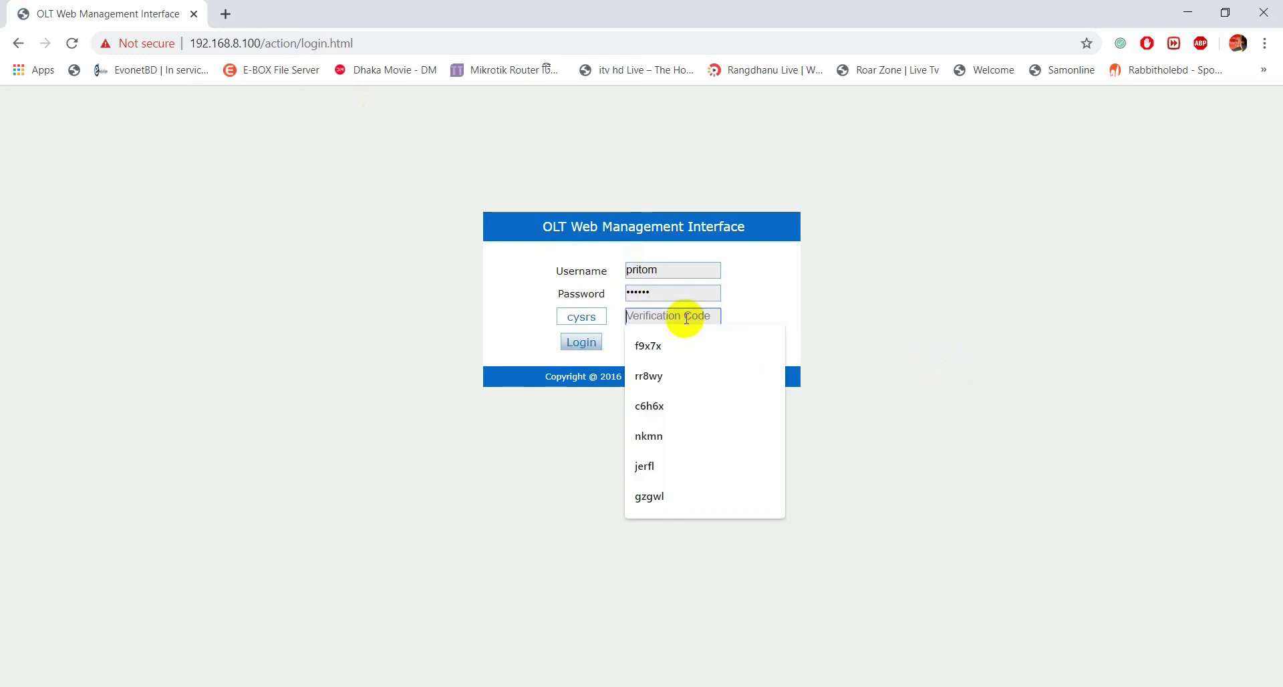
{"action": "type", "text": "cy"}
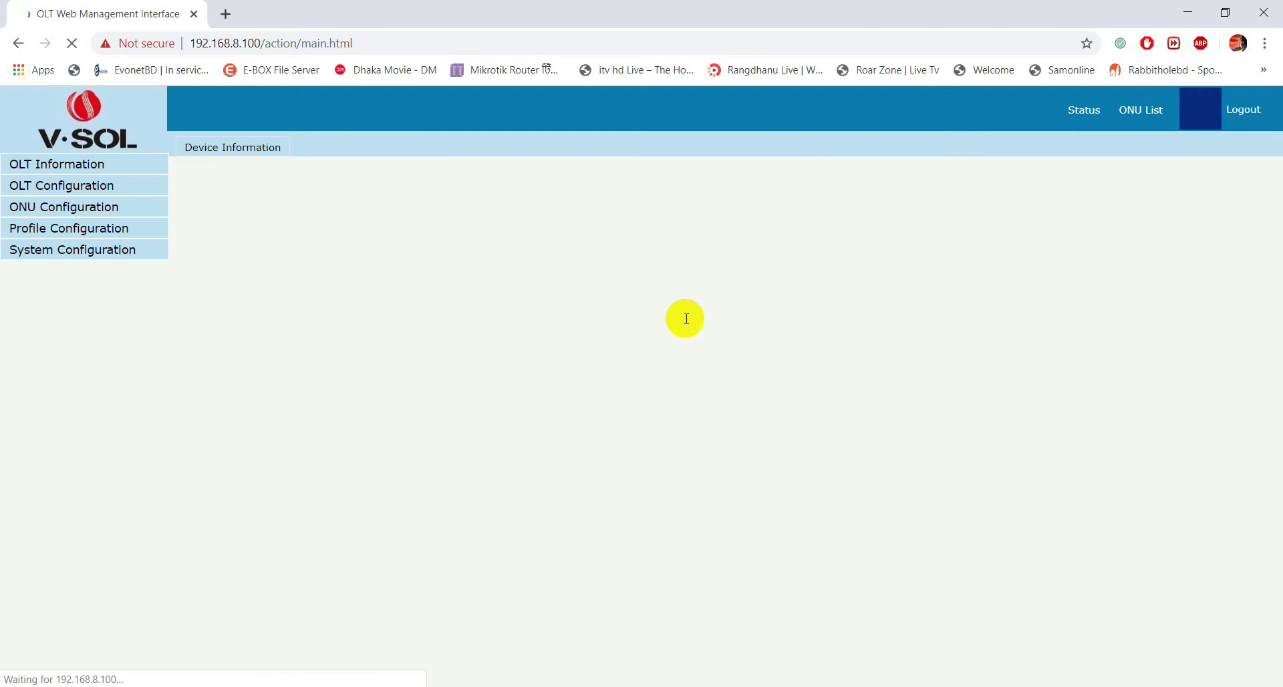
Open the ONU list and show the ONUs on port PON2
{"action": "left_click", "coordinate": [1146, 115]}
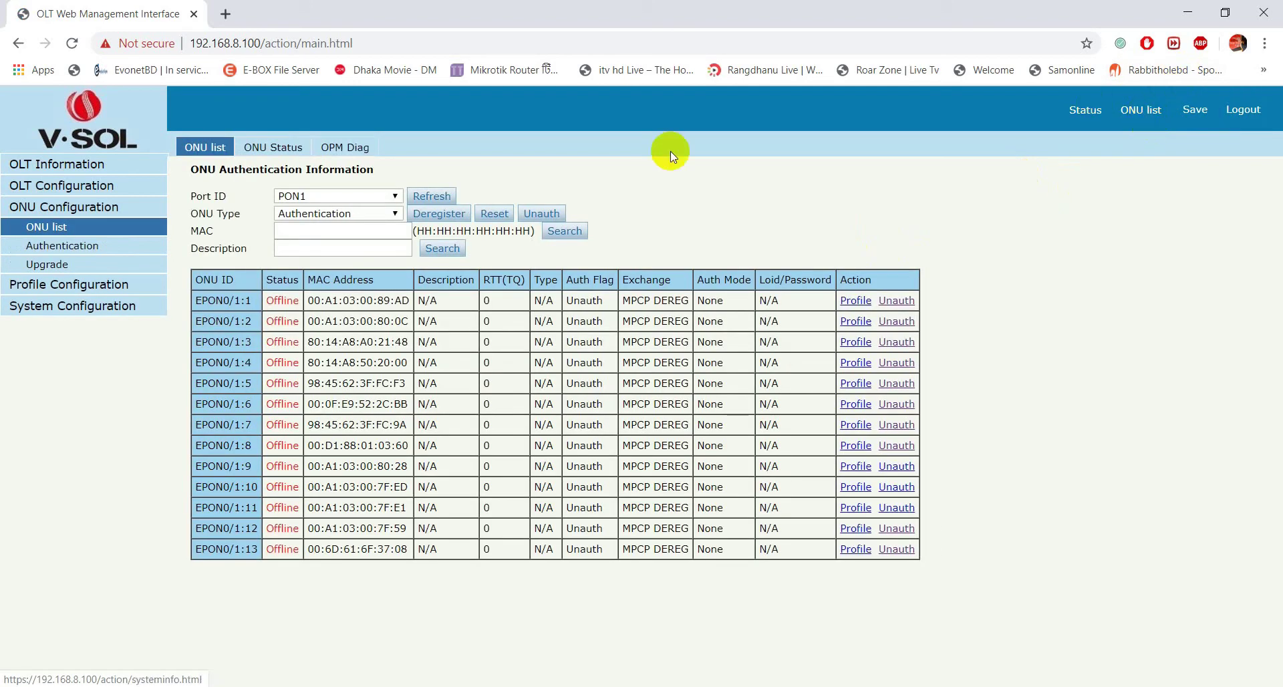
{"action": "left_click", "coordinate": [315, 196]}
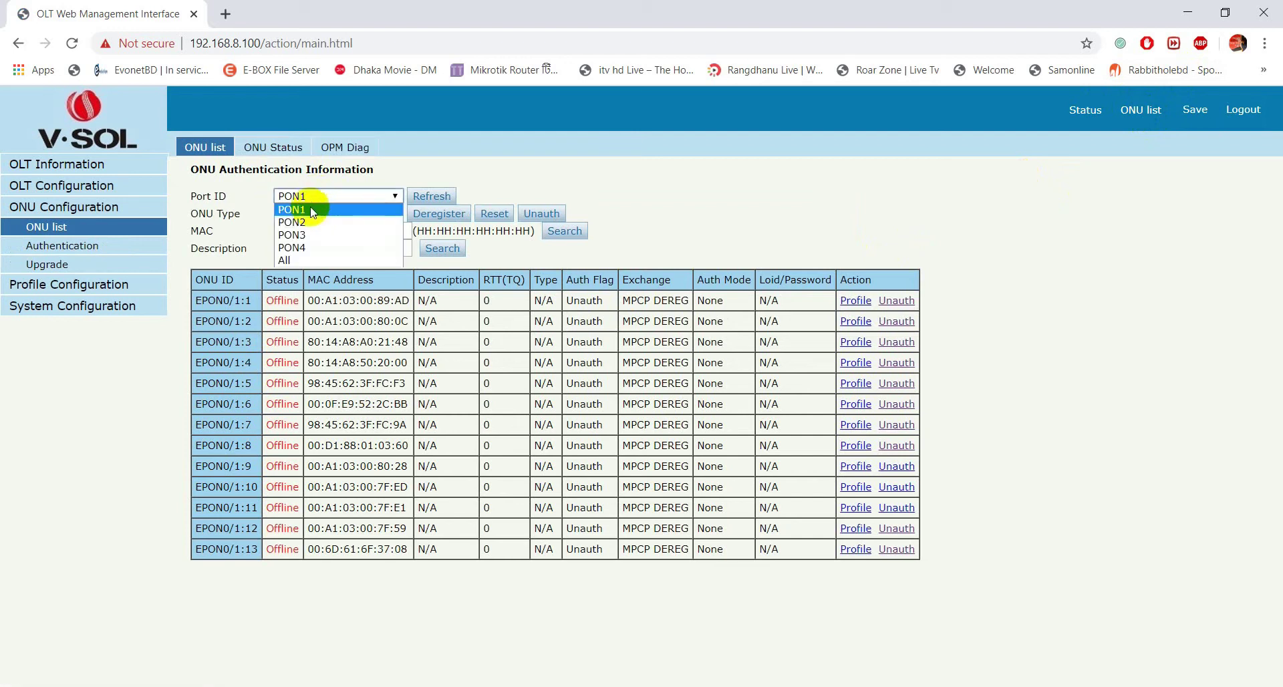
{"action": "left_click", "coordinate": [312, 220]}
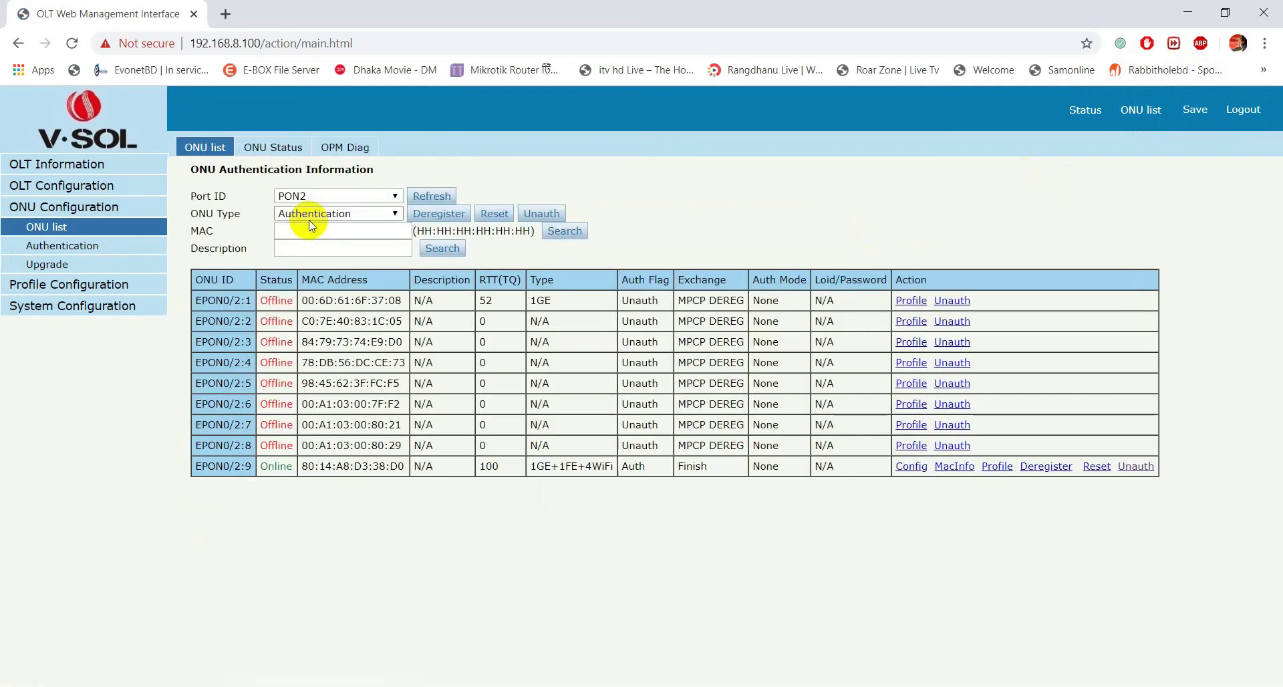
Open the WAN settings in the configuration of the online ONU EPON0/2:9
{"action": "left_click_drag", "start_coordinate": [236, 472], "coordinate": [405, 471]}
{"action": "left_click_drag", "start_coordinate": [529, 469], "coordinate": [615, 469]}
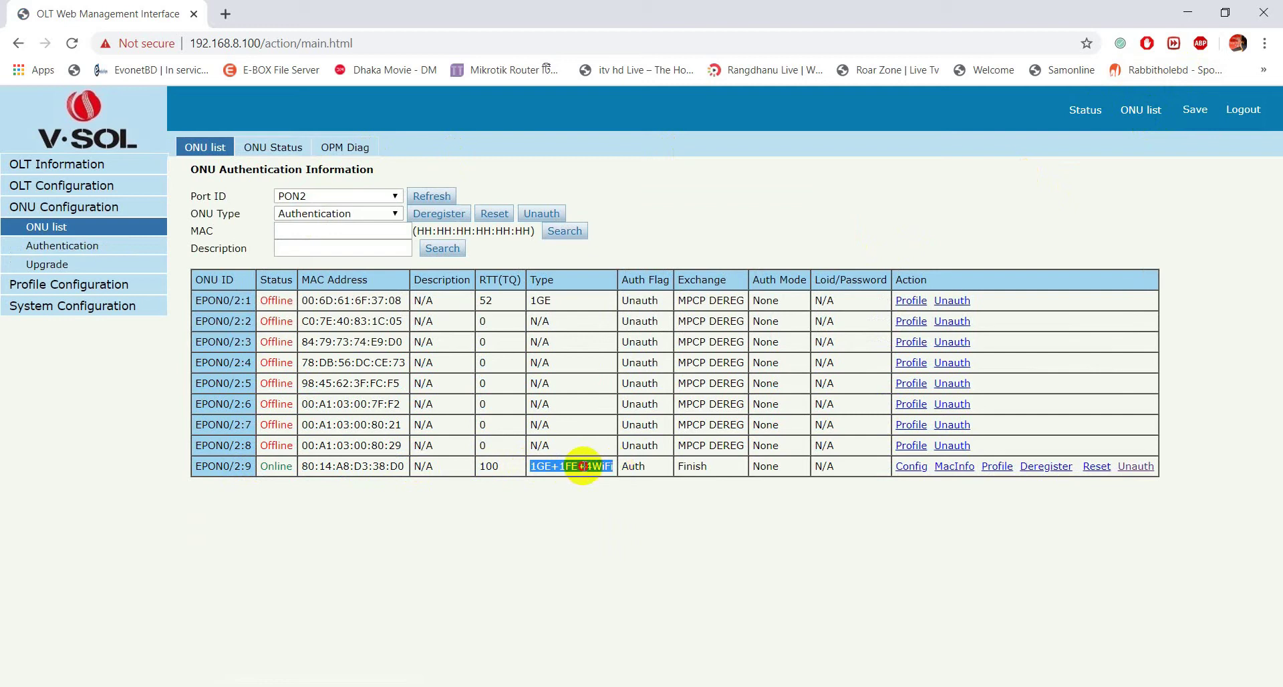
{"action": "left_click", "coordinate": [911, 468]}
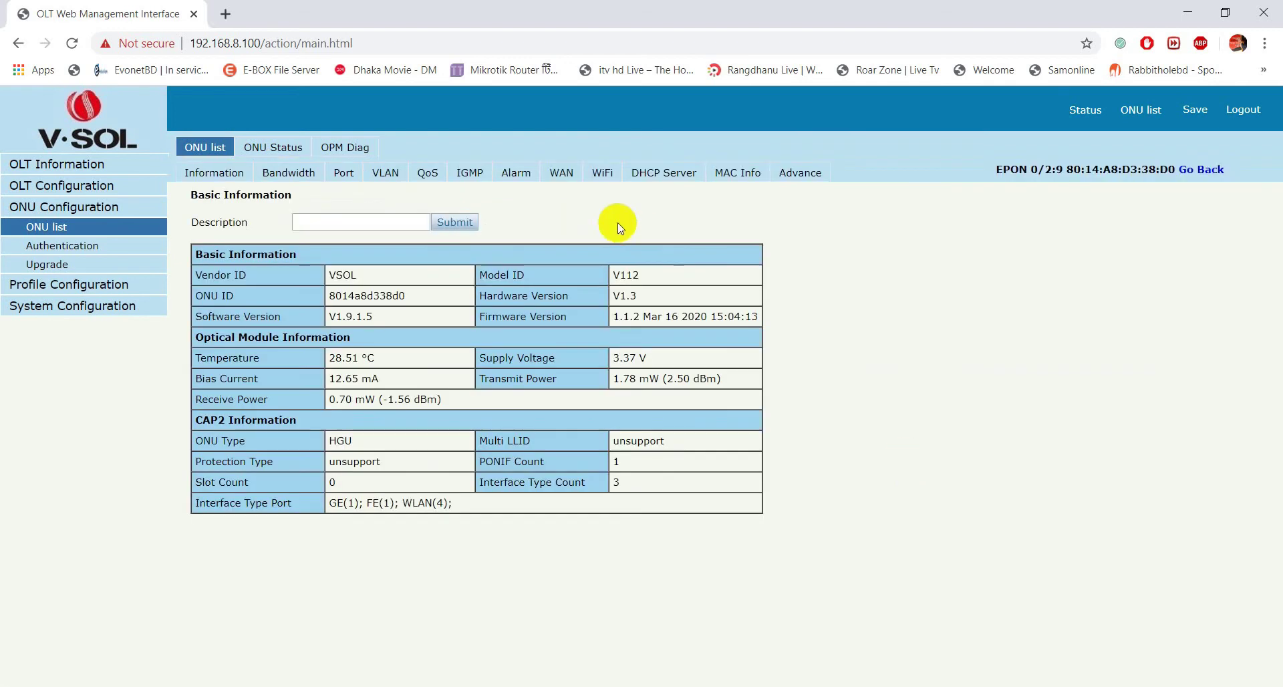
{"action": "left_click", "coordinate": [569, 175]}
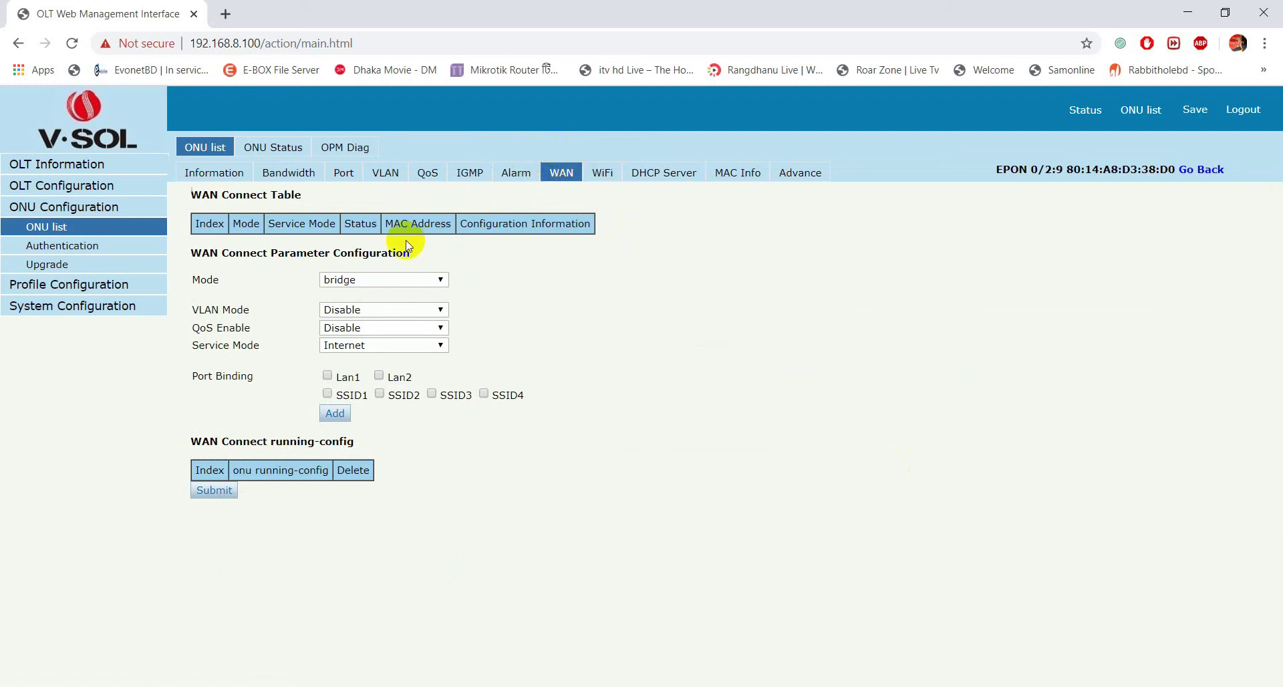
Set the WAN connection to route mode with NAT enabled and a Static connect mode
{"action": "left_click", "coordinate": [370, 279]}
{"action": "left_click", "coordinate": [358, 306]}
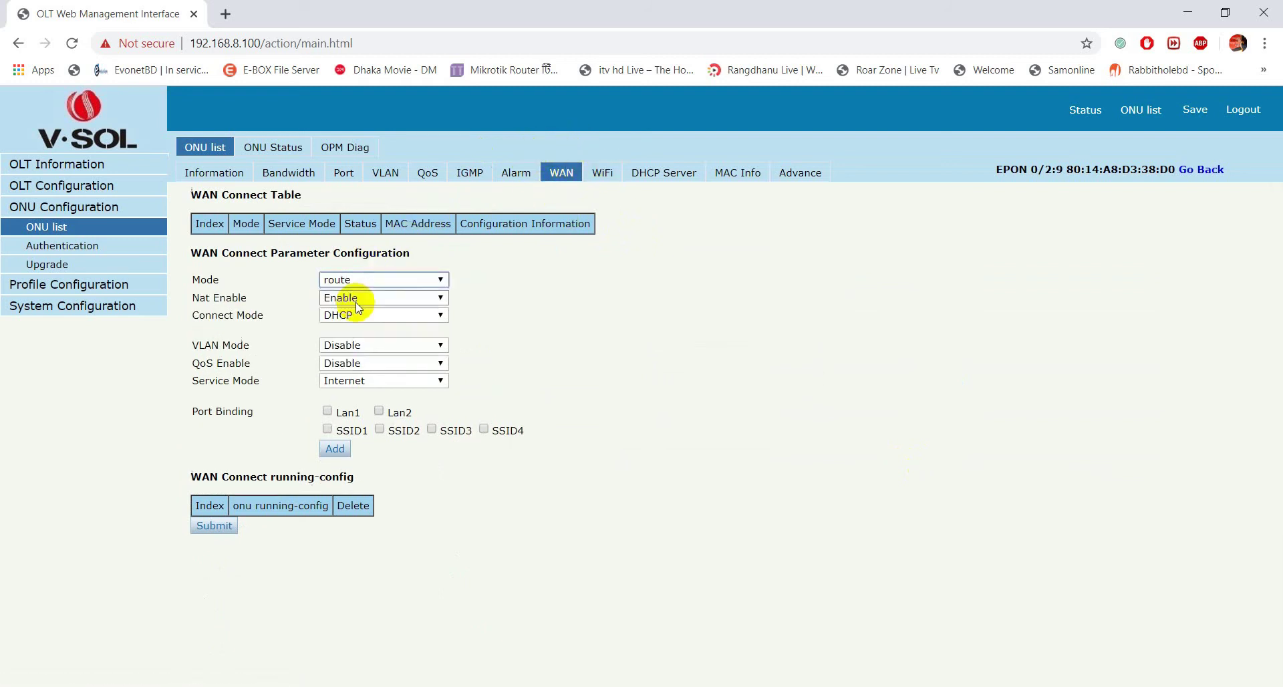
{"action": "left_click", "coordinate": [356, 302]}
{"action": "left_click", "coordinate": [355, 306]}
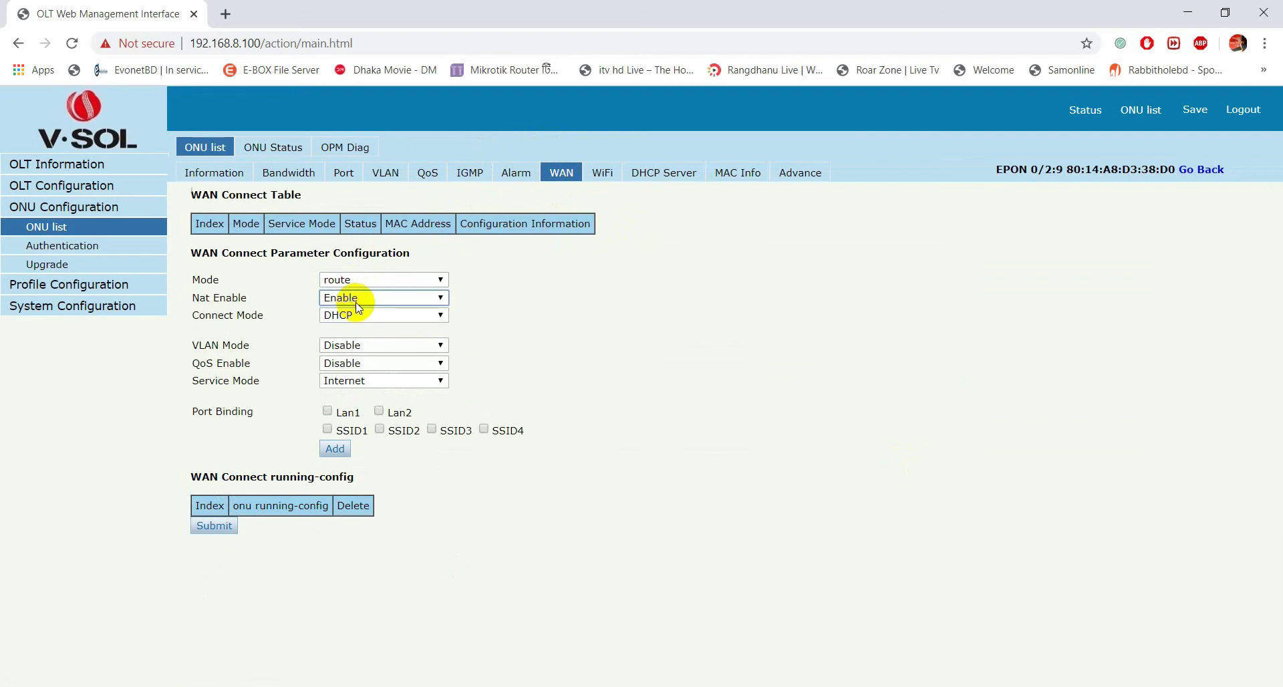
{"action": "left_click", "coordinate": [353, 317]}
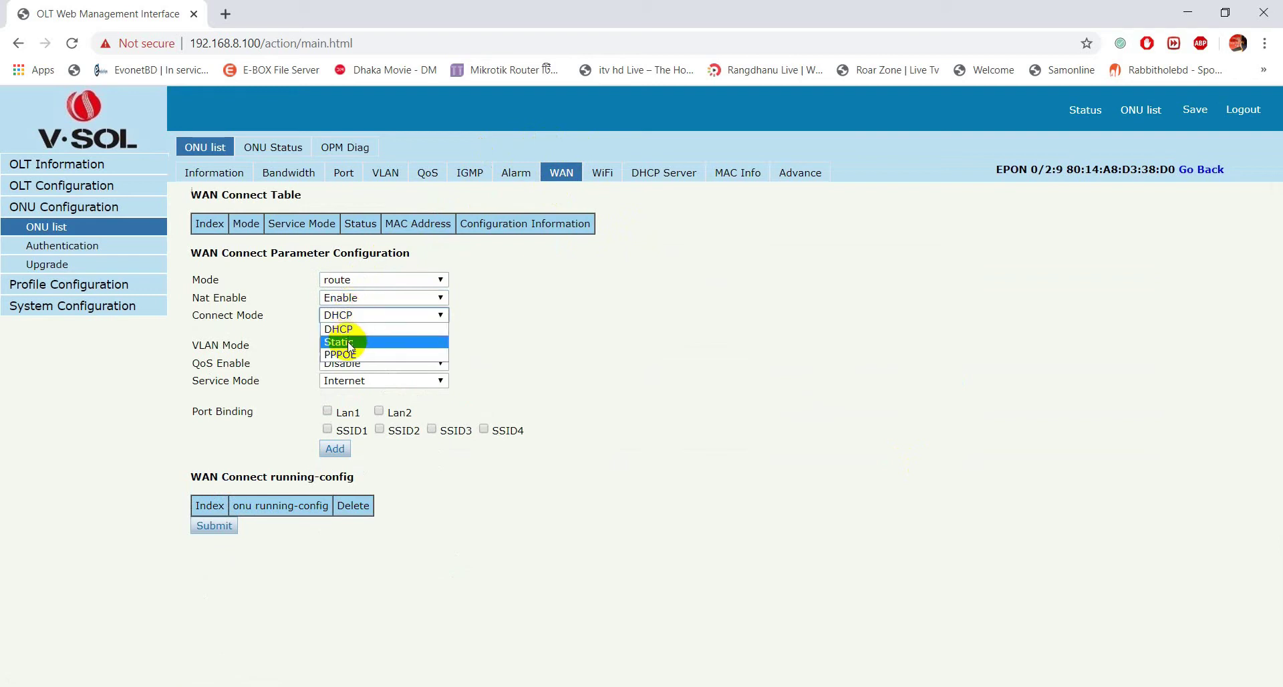
{"action": "left_click", "coordinate": [350, 342]}
Set the WAN IP address to 192.168.20.222 and the netmask to 255.255.255.0
{"action": "left_click", "coordinate": [337, 335]}
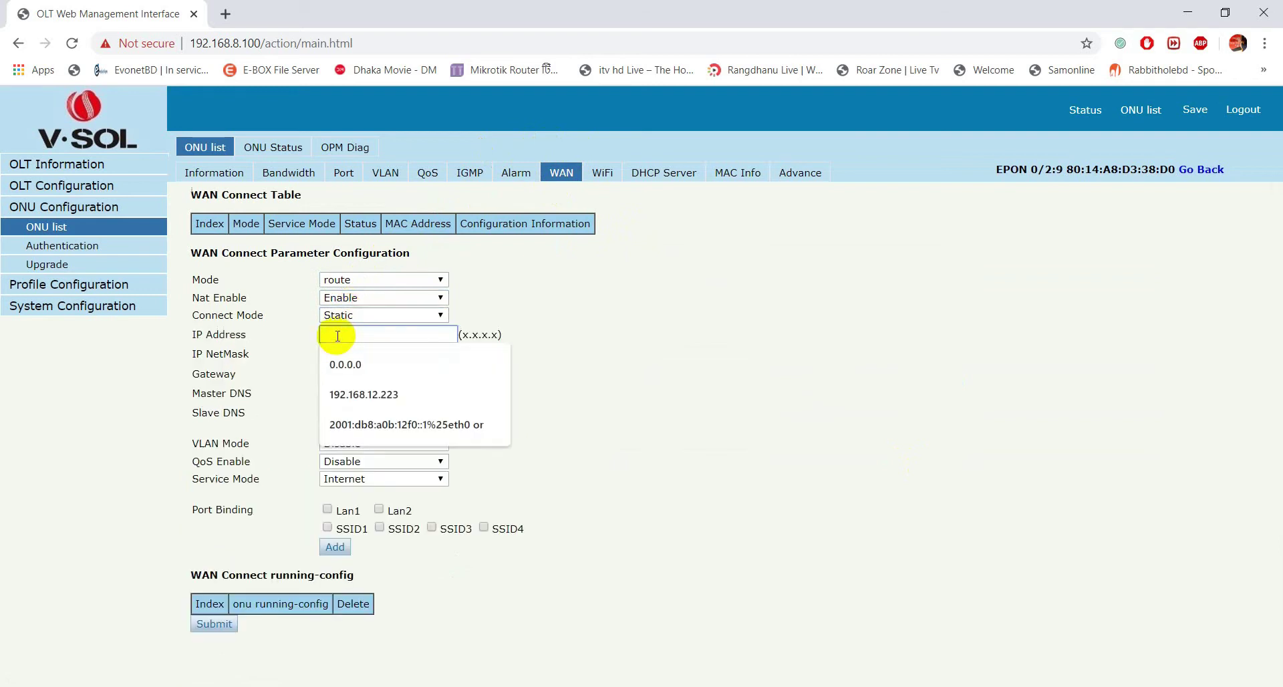
{"action": "type", "text": "12"}
{"action": "key", "text": "BackSpace"}
{"action": "type", "text": "92.1"}
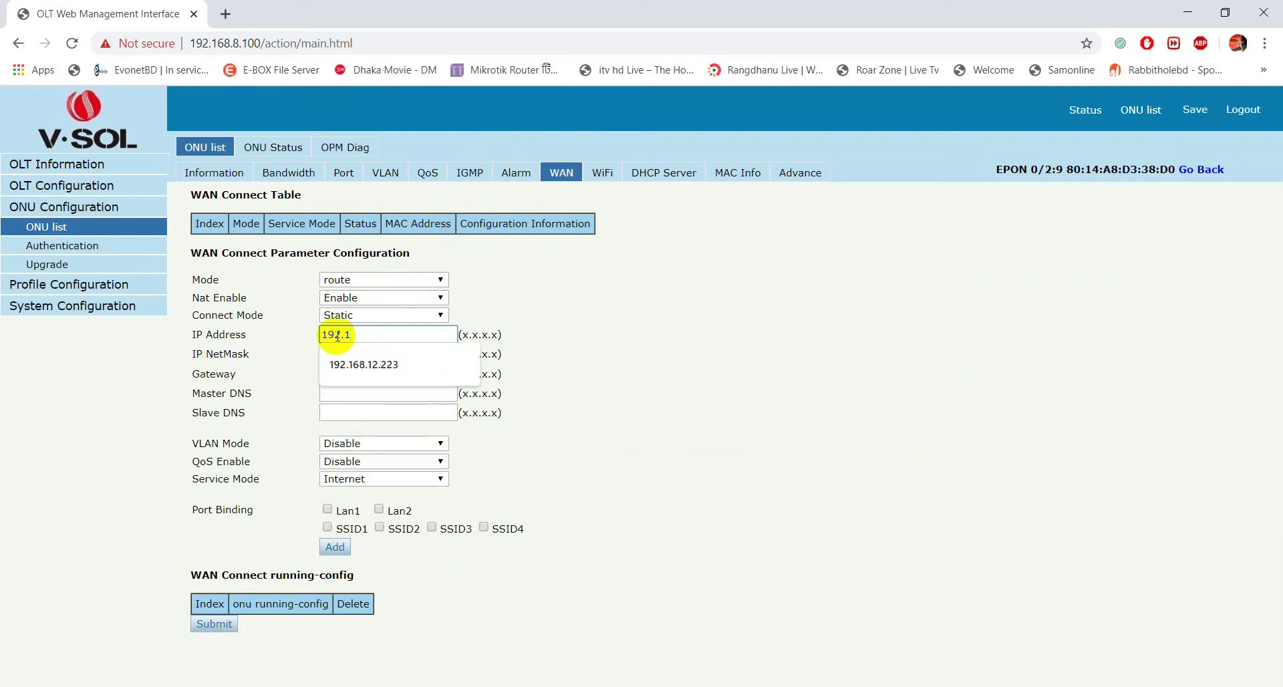
{"action": "type", "text": "68.20.222"}
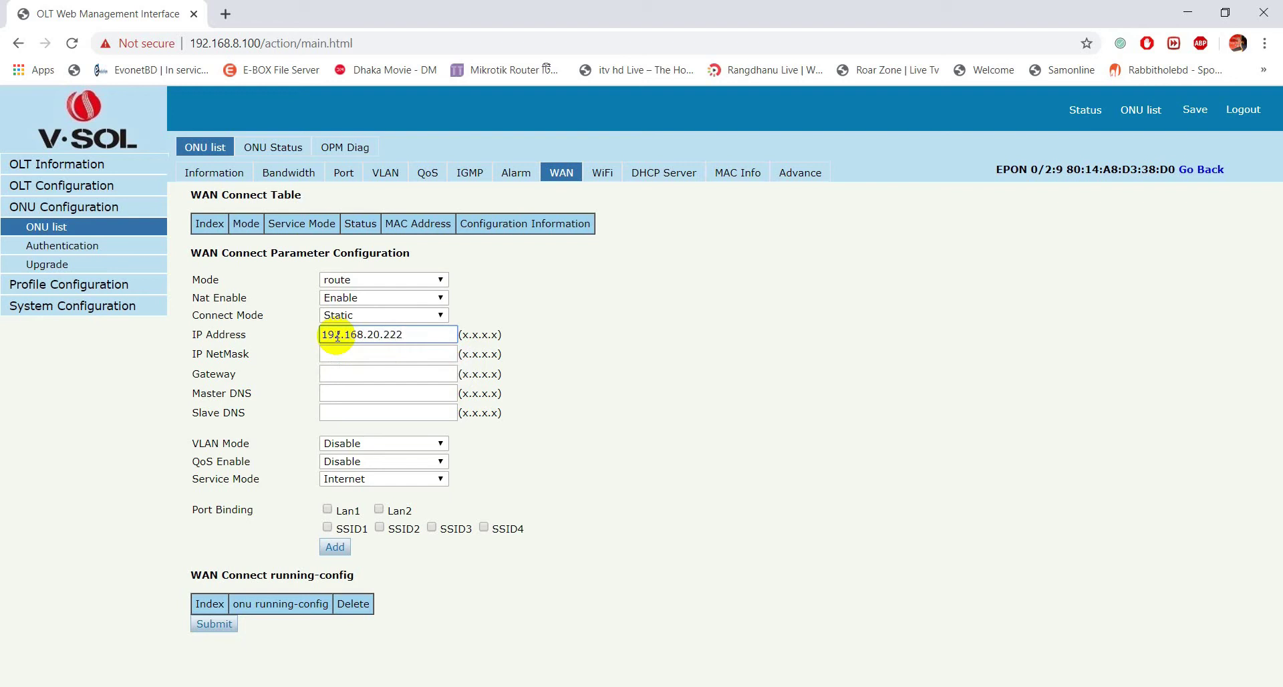
{"action": "left_click", "coordinate": [338, 352]}
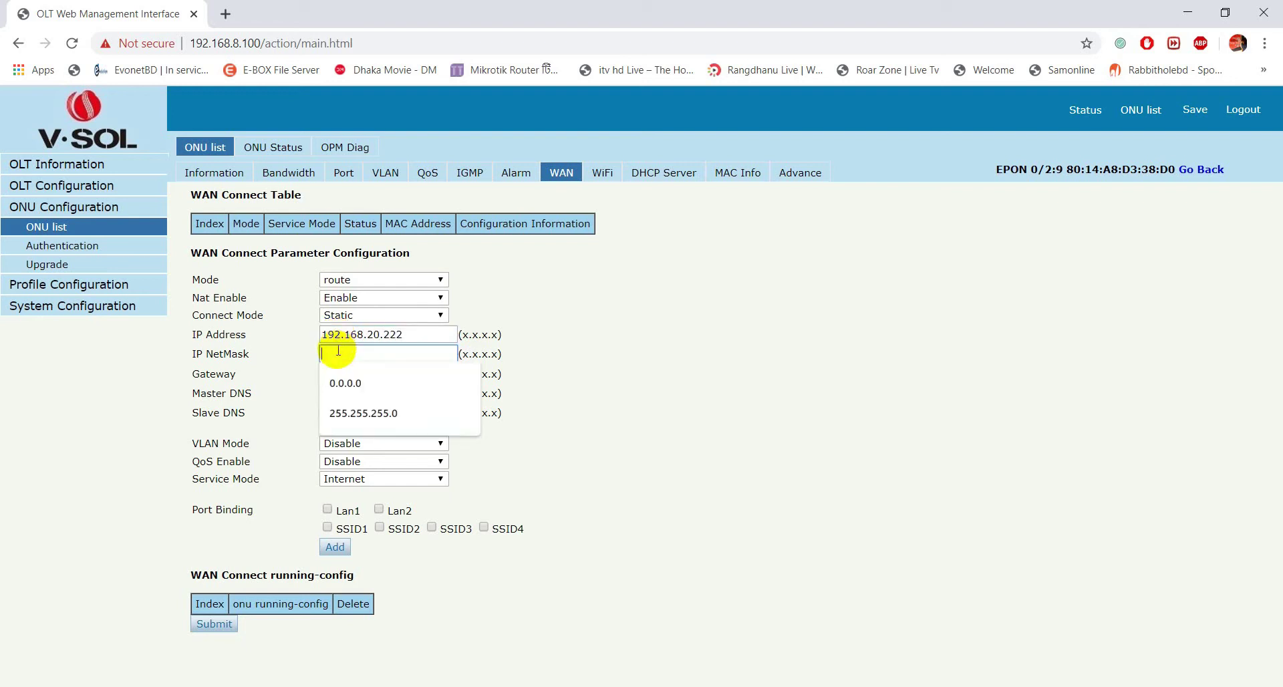
{"action": "type", "text": "255255"}
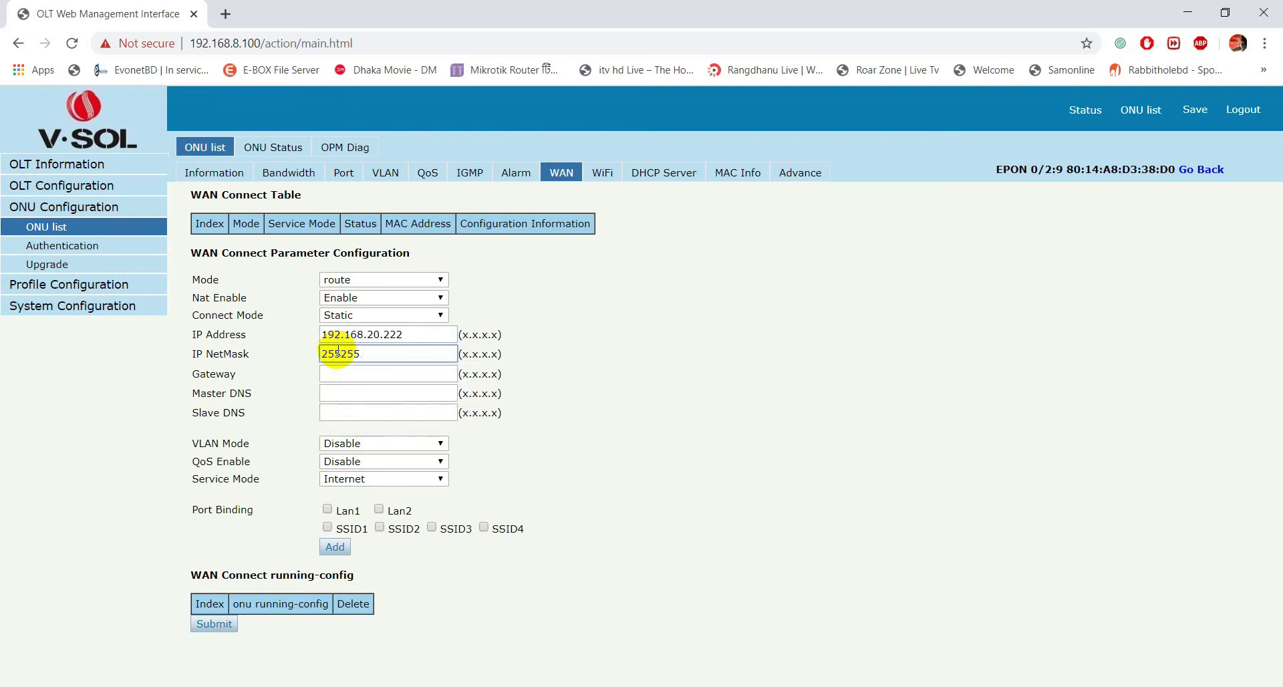
{"action": "key", "text": "BackSpace"}
{"action": "key", "text": "BackSpace"}
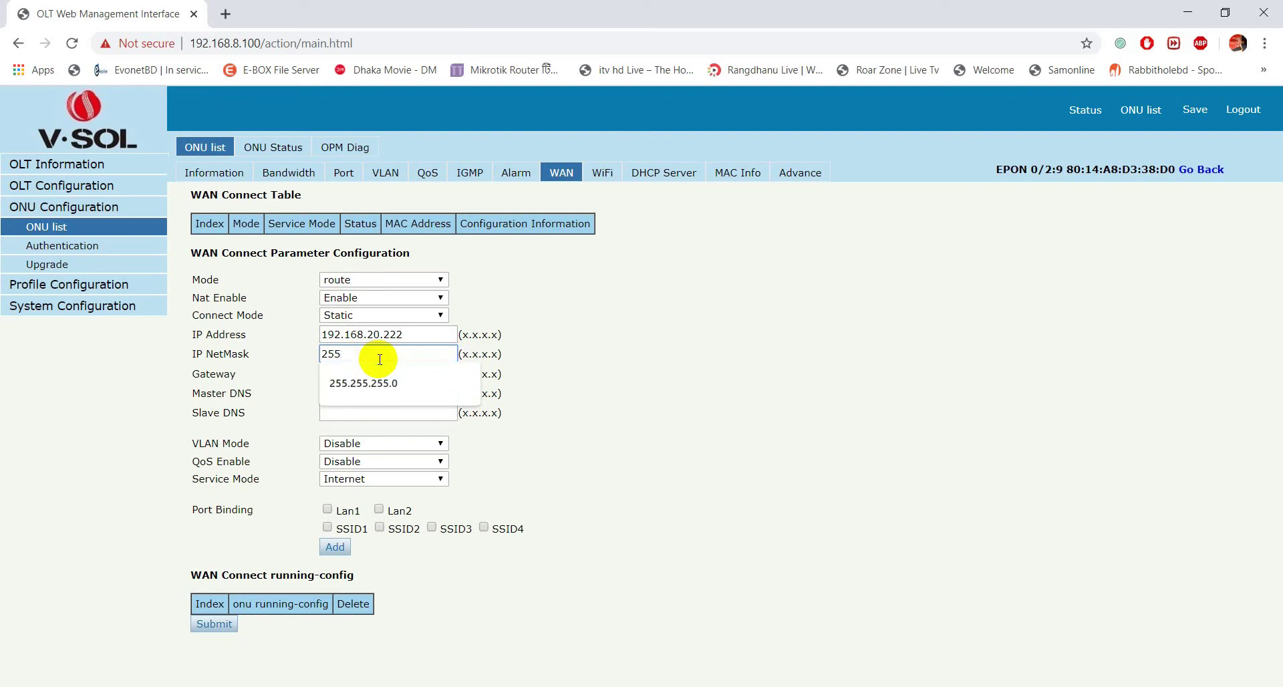
{"action": "left_click", "coordinate": [372, 380]}
Set the gateway to 192.168.20.1, the master DNS to 8.8.8.8 and the slave DNS to 8.8.4.4
{"action": "left_click", "coordinate": [370, 371]}
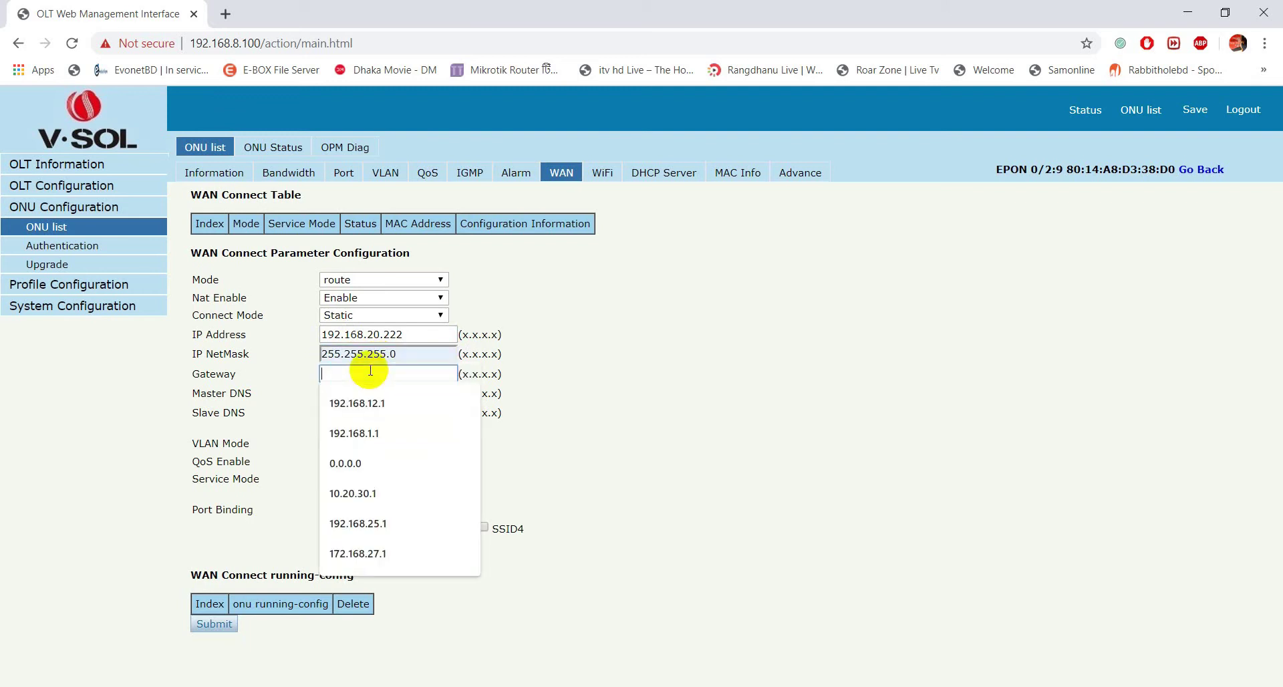
{"action": "type", "text": "192.168.20.1"}
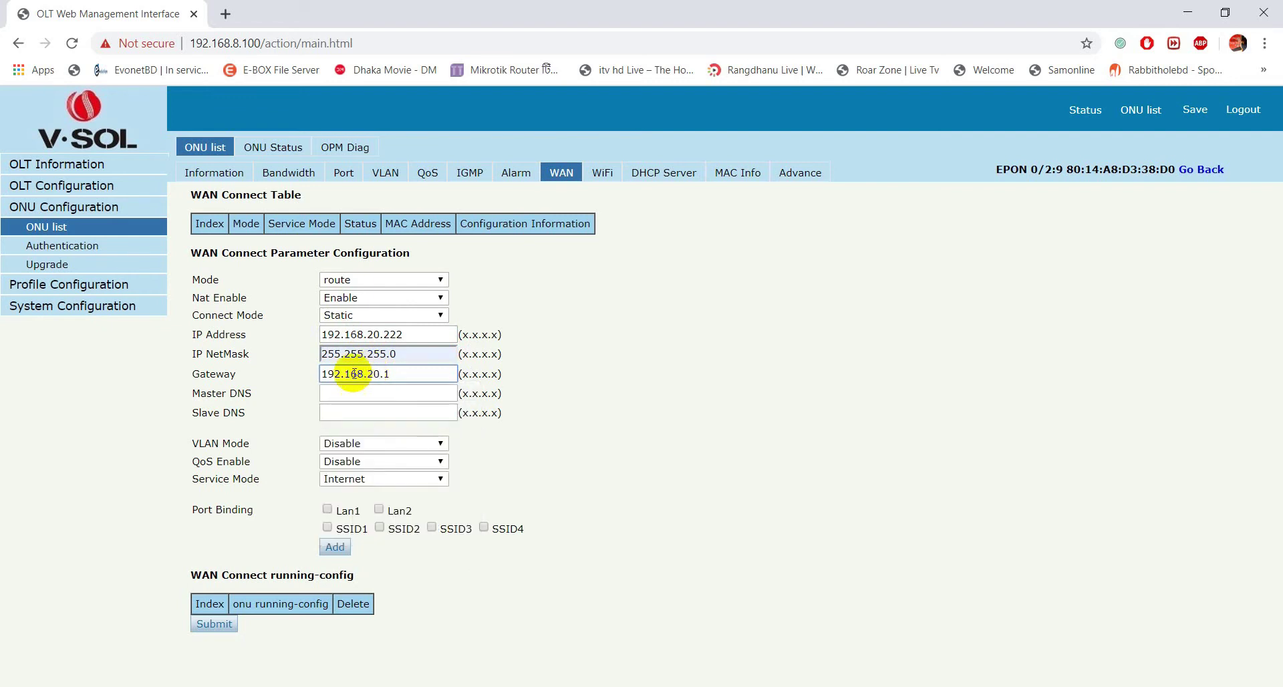
{"action": "left_click", "coordinate": [340, 391]}
{"action": "type", "text": "8.8.8.8"}
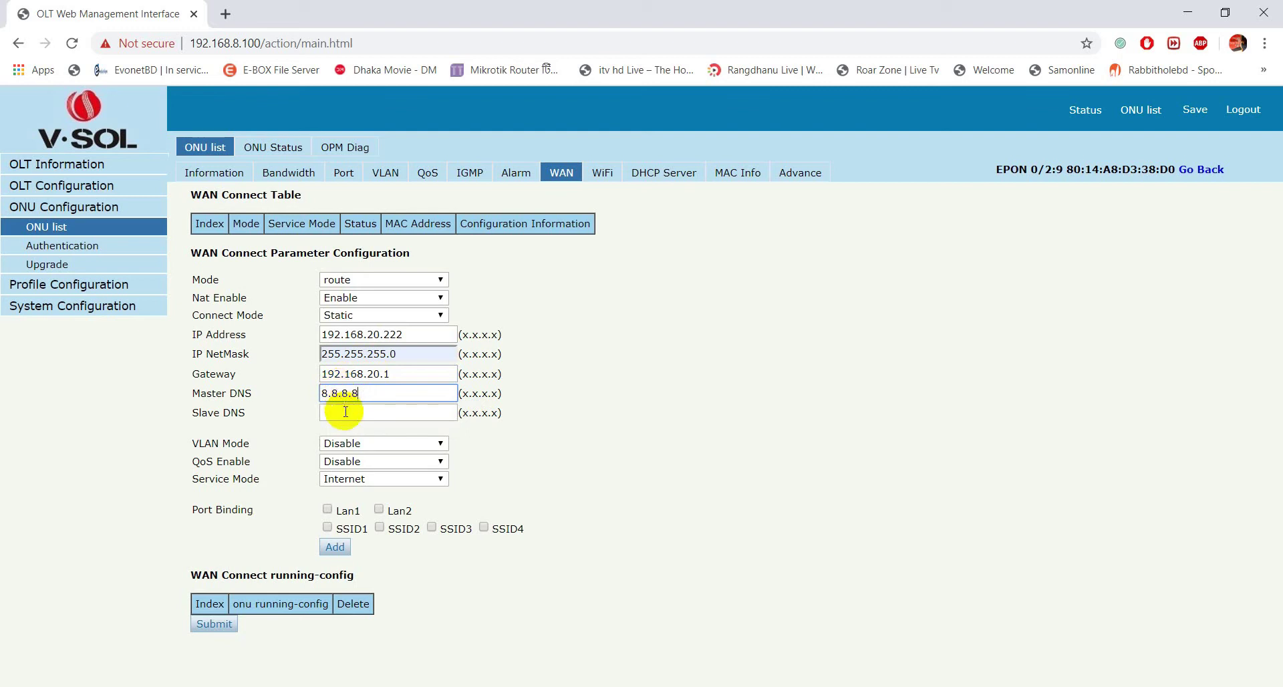
{"action": "left_click", "coordinate": [345, 411]}
{"action": "type", "text": "8.8.4.4"}
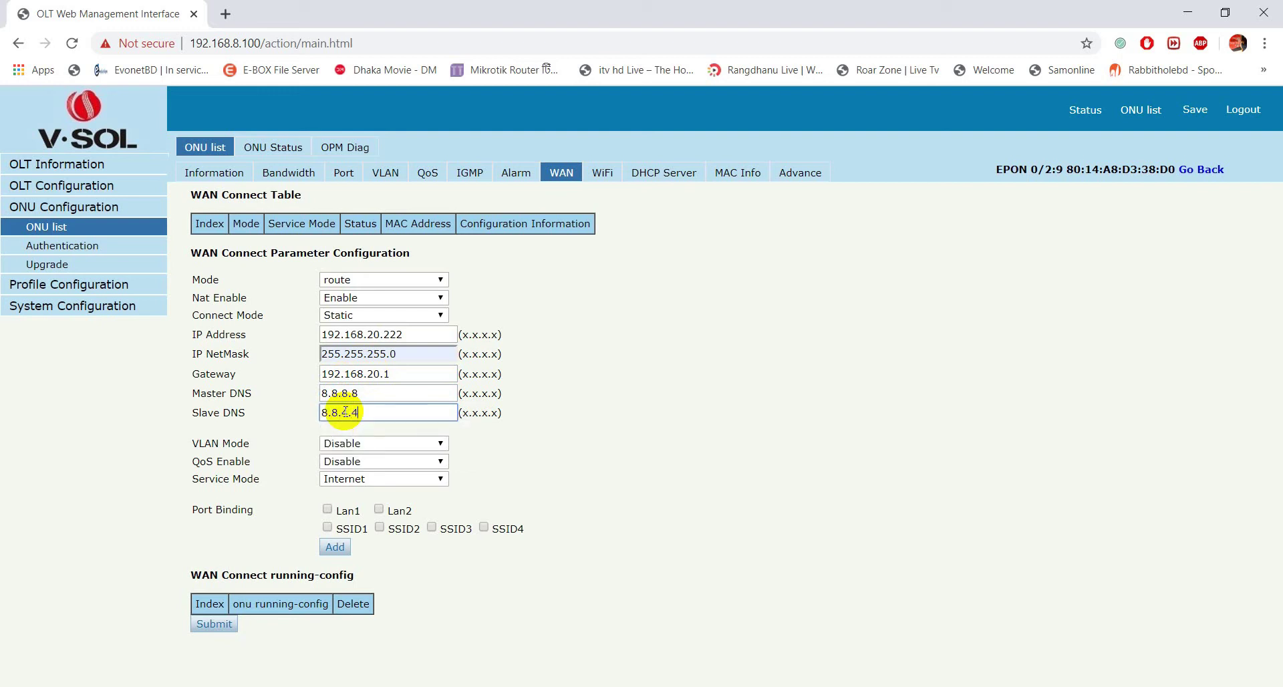
Set VLAN Mode to Tag to review the VLAN ID and VLAN Cos ranges, and return it to Disable
{"action": "left_click", "coordinate": [351, 444]}
{"action": "left_click", "coordinate": [342, 469]}
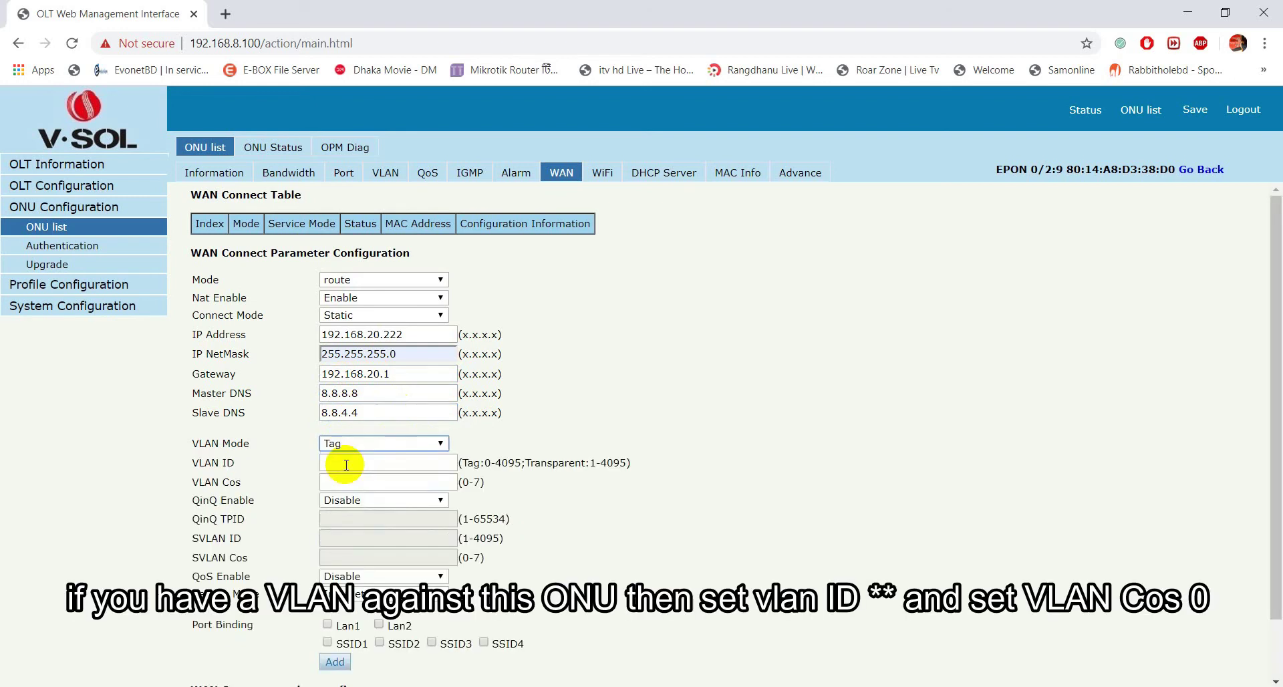
{"action": "left_click", "coordinate": [346, 465]}
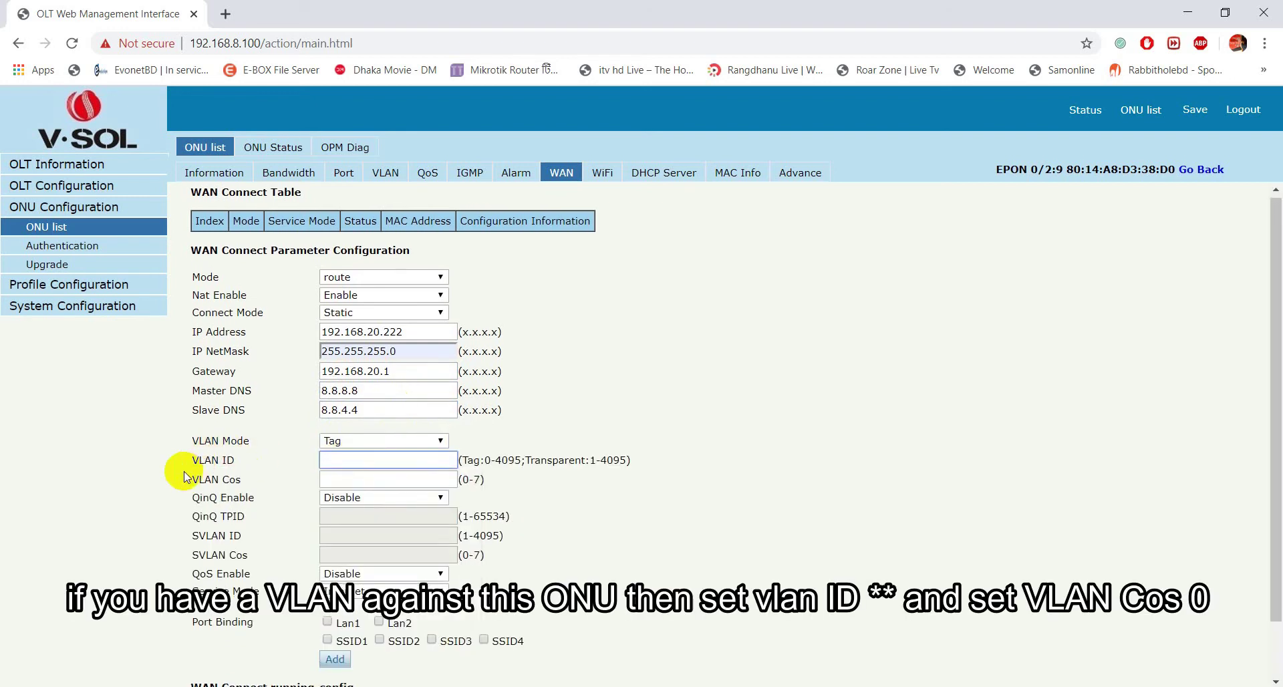
{"action": "scroll", "coordinate": [186, 476], "scroll_direction": "down", "scroll_amount": 1}
{"action": "scroll", "coordinate": [186, 476], "scroll_direction": "down", "scroll_amount": 1}
{"action": "left_click_drag", "start_coordinate": [184, 429], "coordinate": [242, 433]}
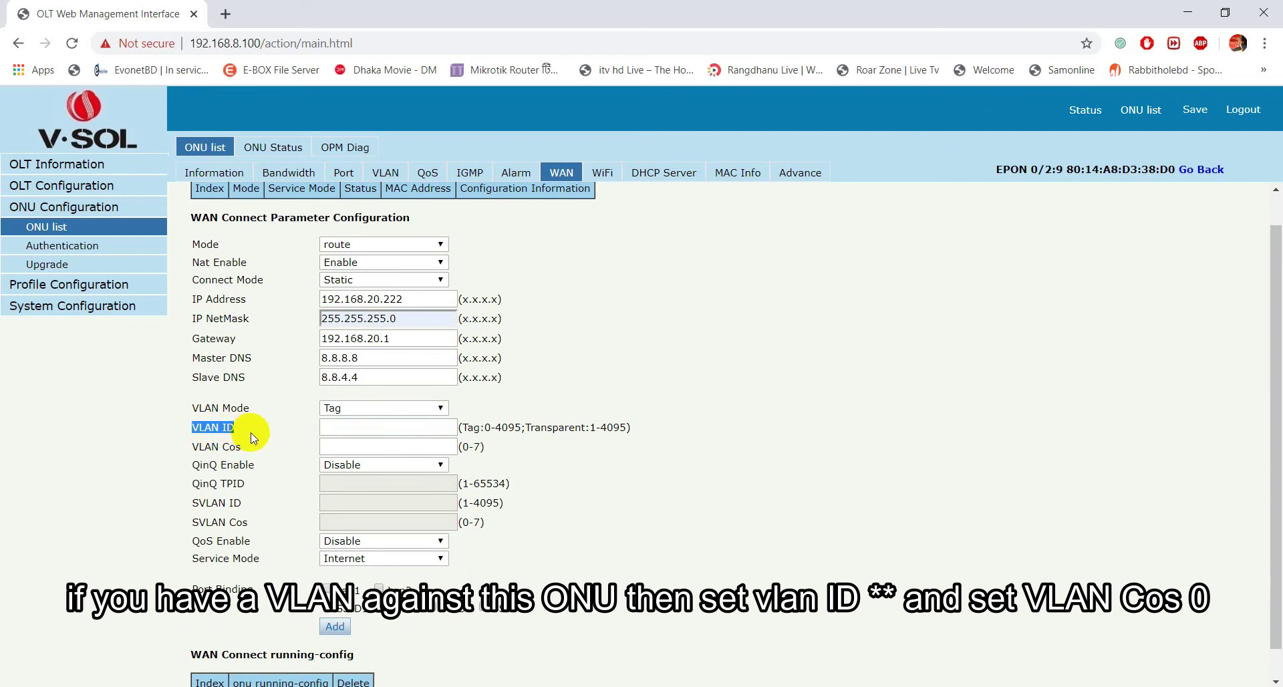
{"action": "triple_click", "coordinate": [194, 447]}
{"action": "left_click", "coordinate": [256, 449]}
{"action": "left_click_drag", "start_coordinate": [458, 426], "coordinate": [625, 429]}
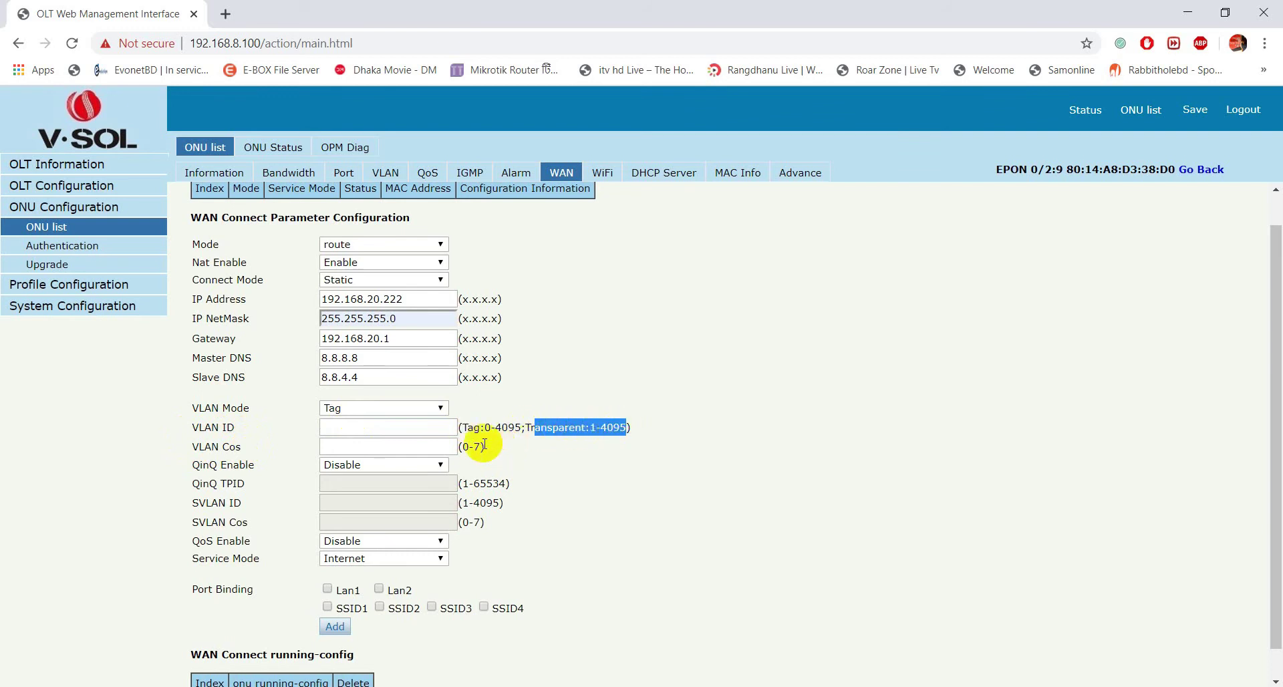
{"action": "left_click_drag", "start_coordinate": [469, 445], "coordinate": [473, 446]}
{"action": "left_click", "coordinate": [356, 407]}
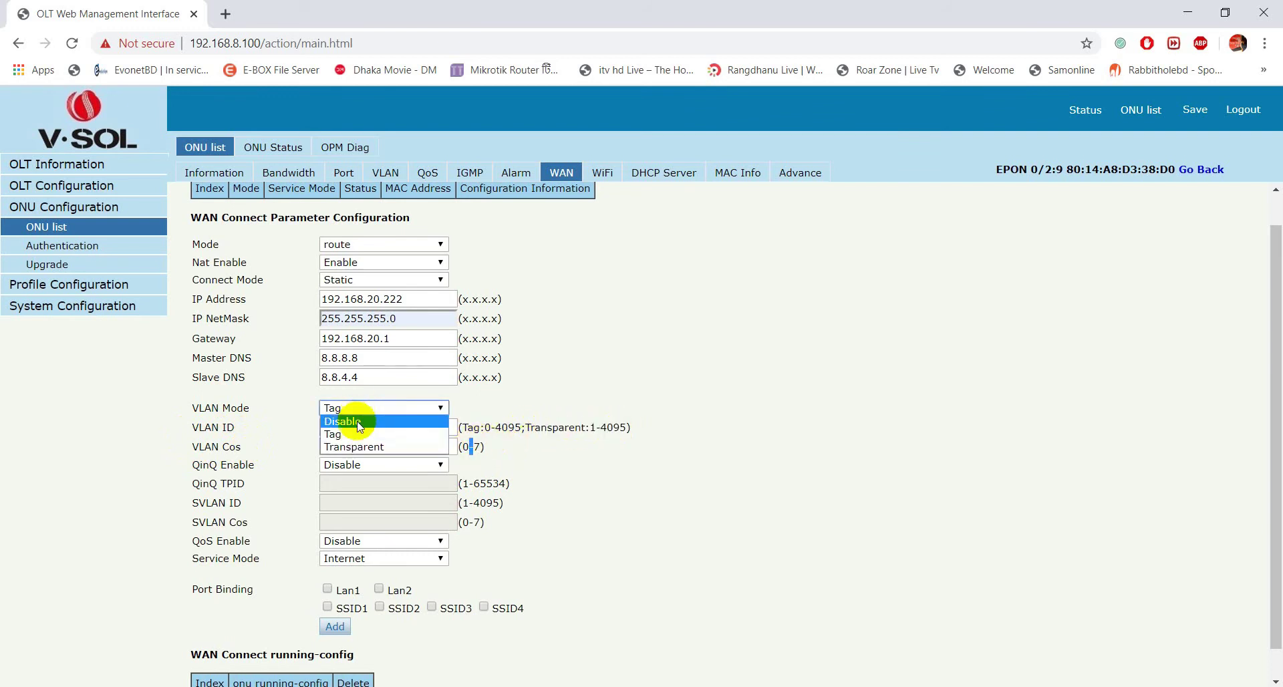
{"action": "left_click", "coordinate": [356, 421]}
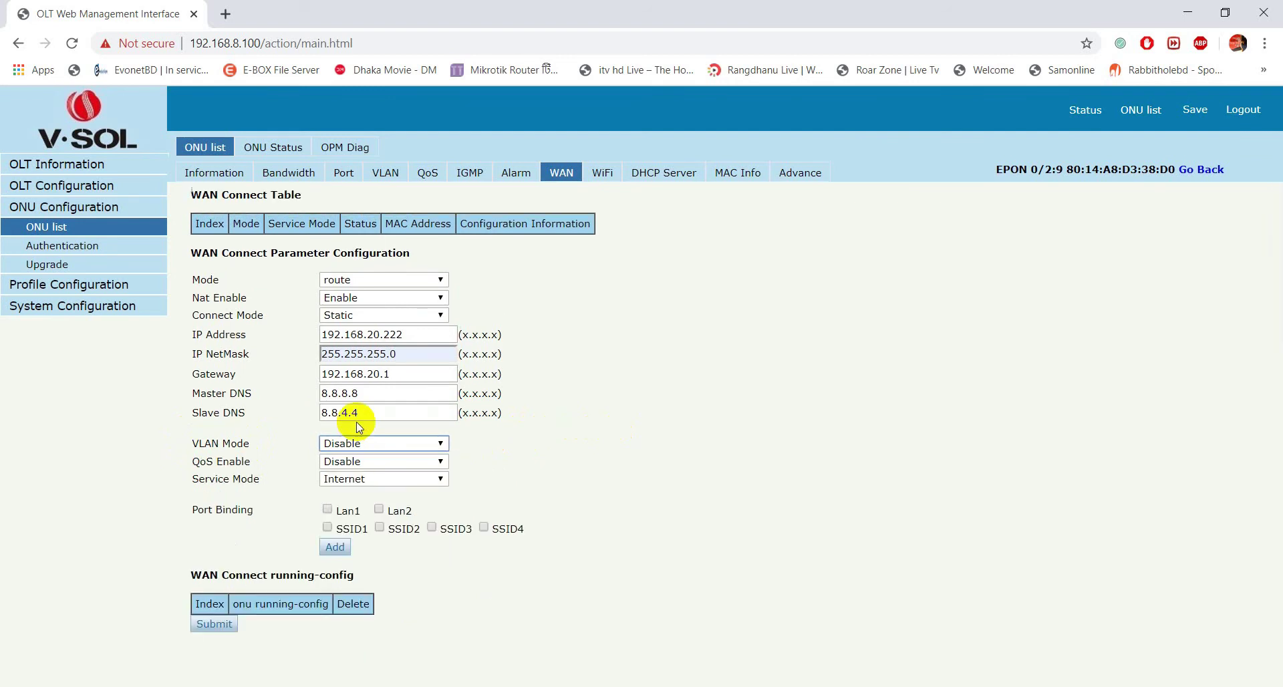
Keep the service mode on Internet, bind the WAN connection to Lan1, Lan2 and SSID1, and add it to the running-config
{"action": "left_click", "coordinate": [361, 490]}
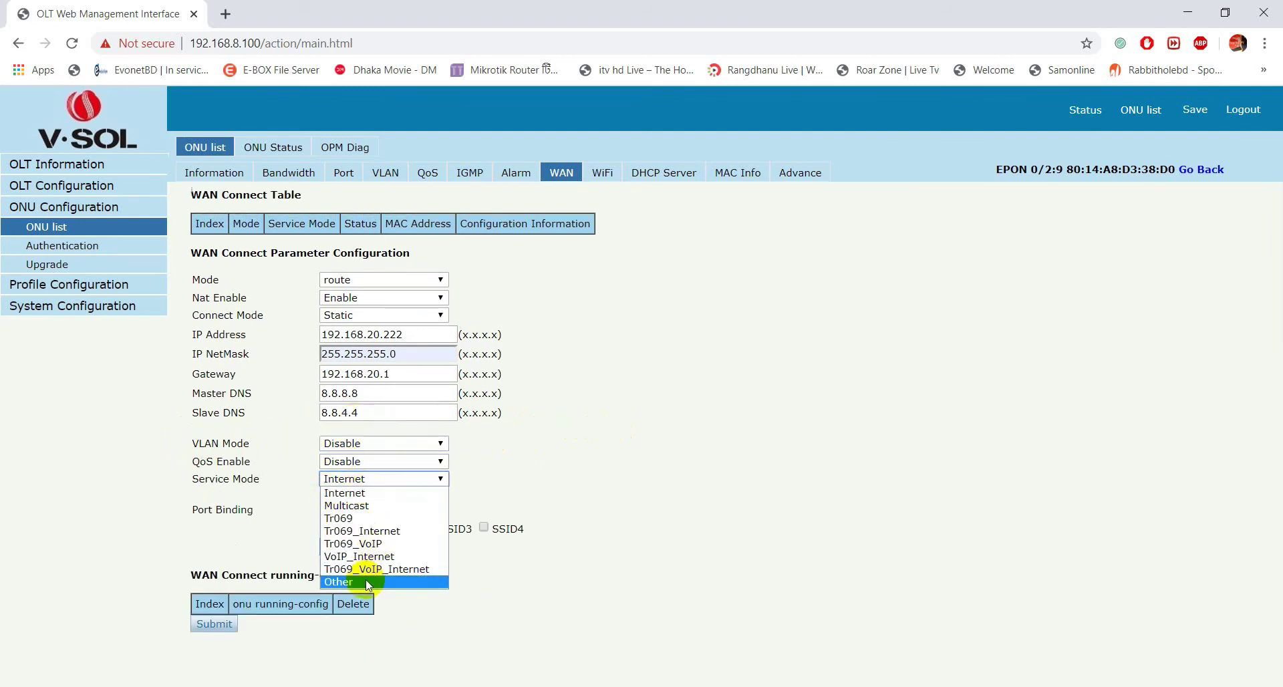
{"action": "left_click", "coordinate": [518, 472]}
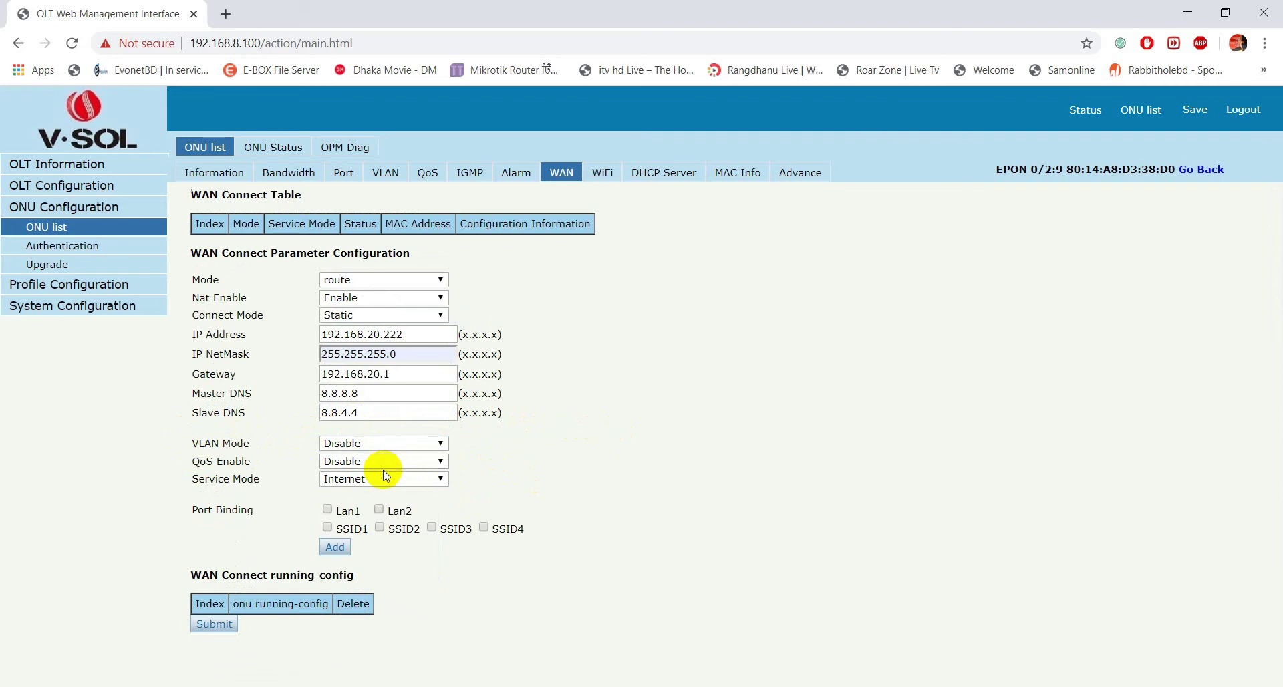
{"action": "left_click", "coordinate": [328, 510]}
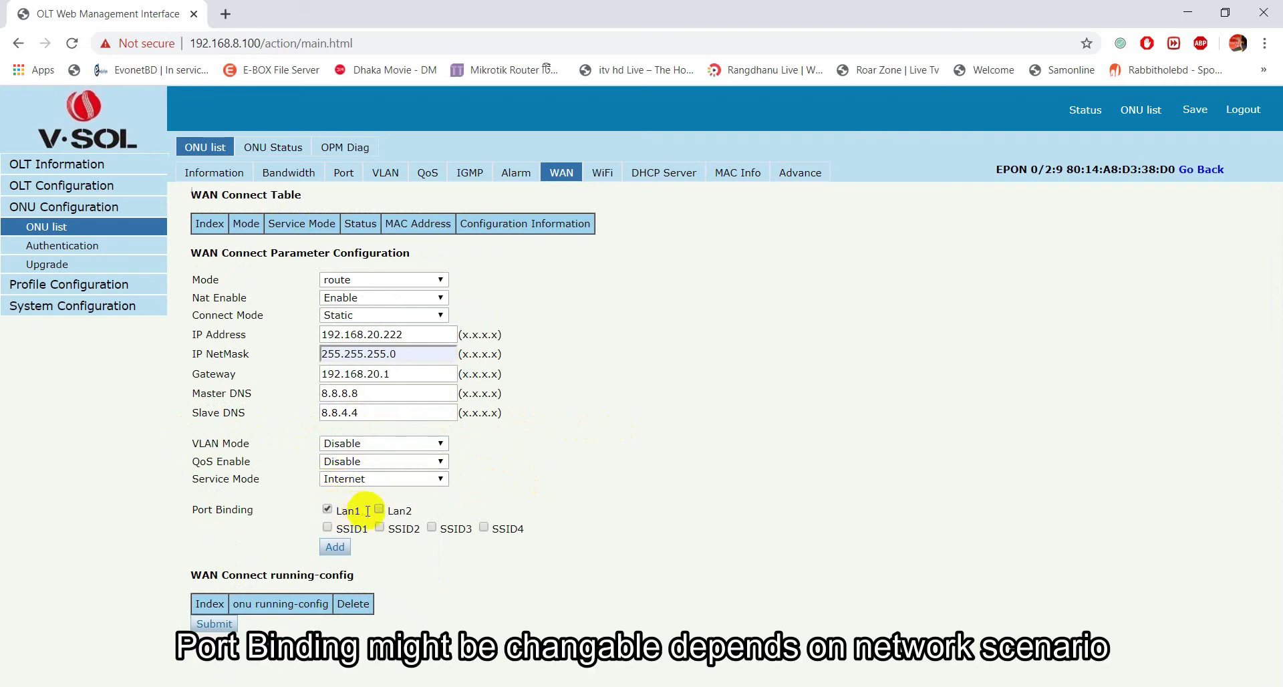
{"action": "left_click", "coordinate": [379, 509]}
{"action": "left_click", "coordinate": [327, 528]}
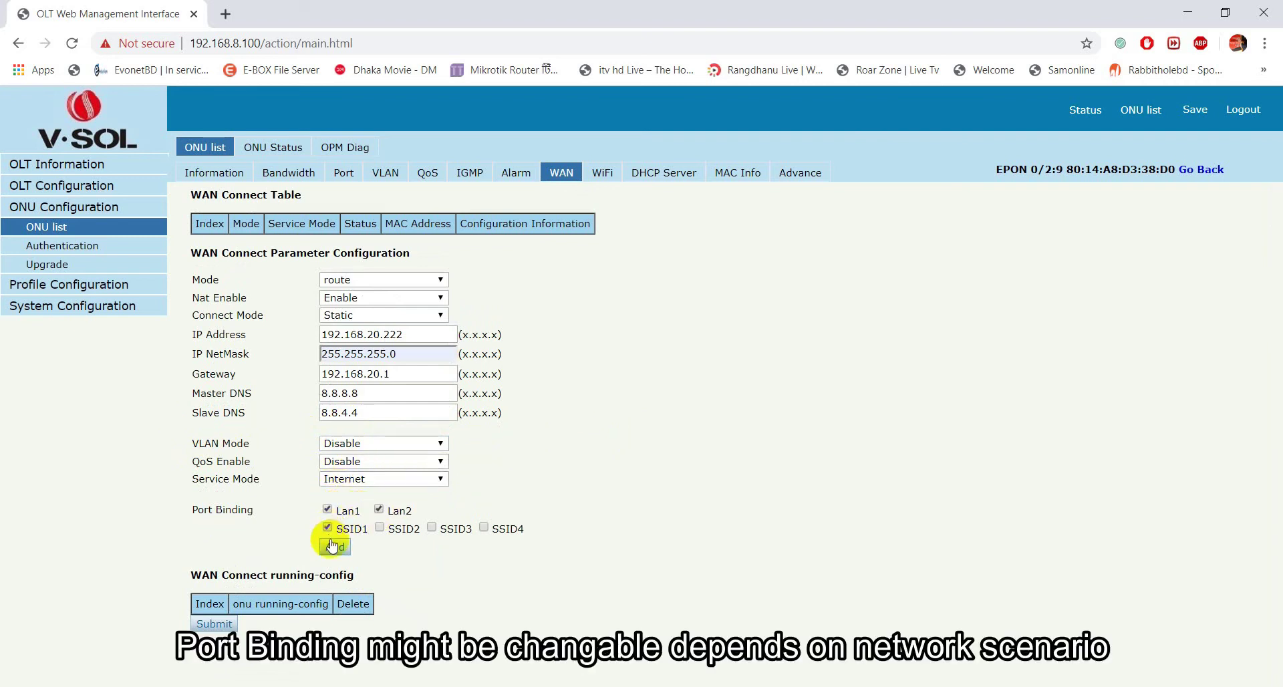
{"action": "left_click", "coordinate": [334, 548]}
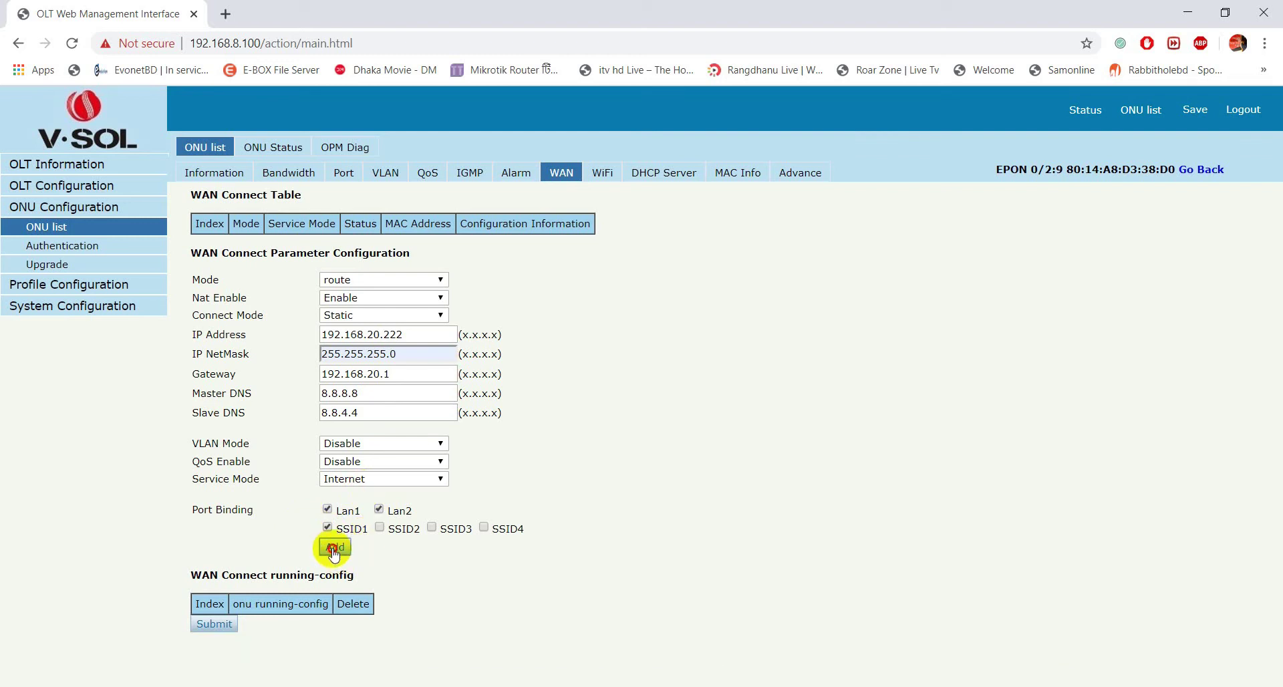
Submit the static WAN connection listed in the WAN Connect running-config to the ONU
{"action": "scroll", "coordinate": [332, 549], "scroll_direction": "down", "scroll_amount": 1}
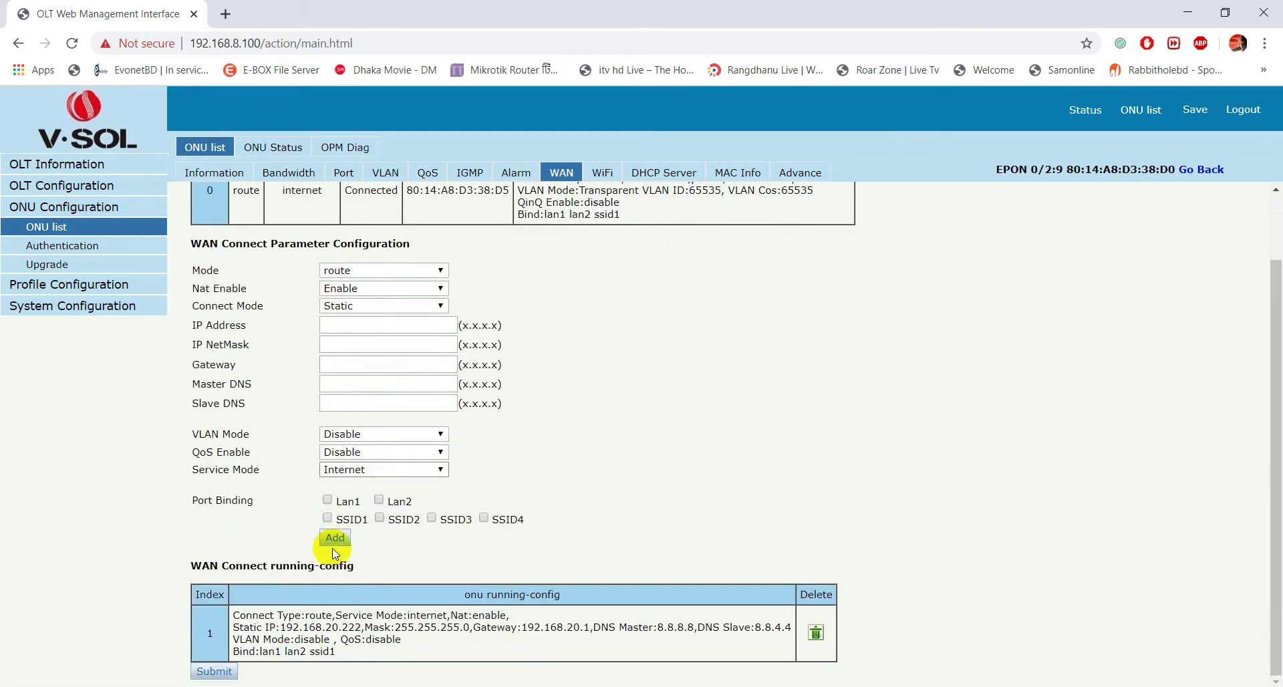
{"action": "left_click", "coordinate": [217, 674]}
{"action": "scroll", "coordinate": [219, 676], "scroll_direction": "down", "scroll_amount": 1}
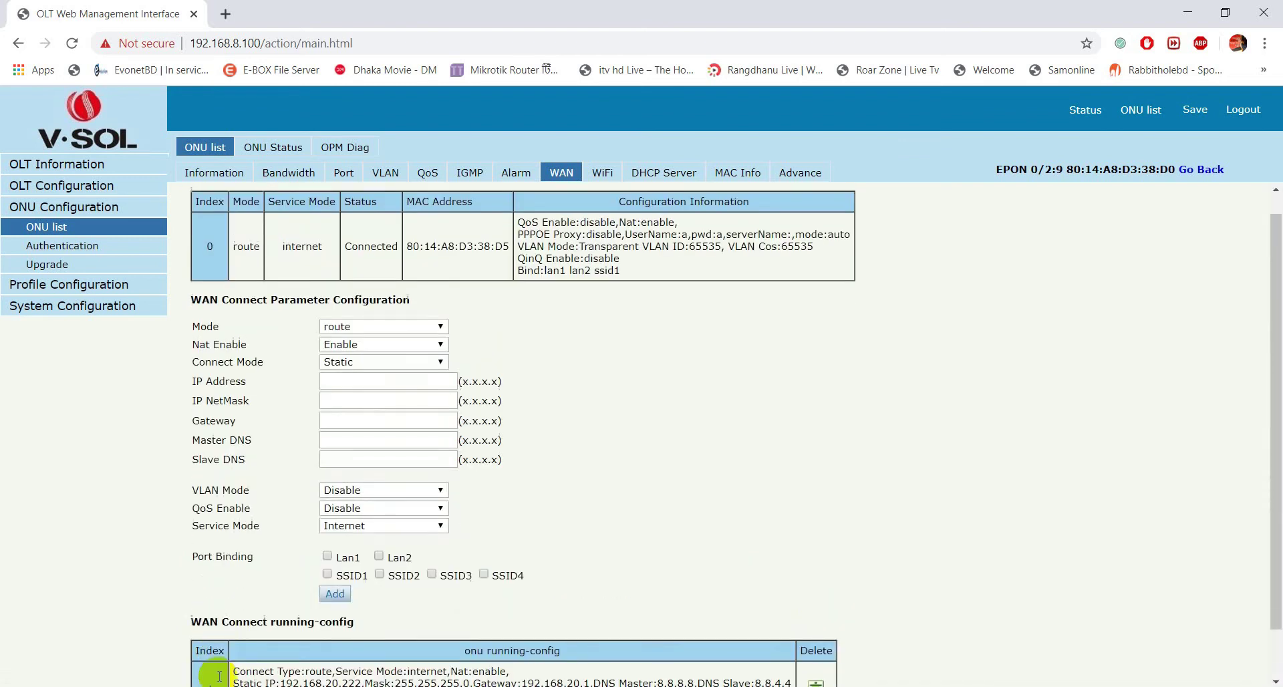
{"action": "scroll", "coordinate": [219, 677], "scroll_direction": "down", "scroll_amount": 1}
{"action": "left_click", "coordinate": [215, 673]}
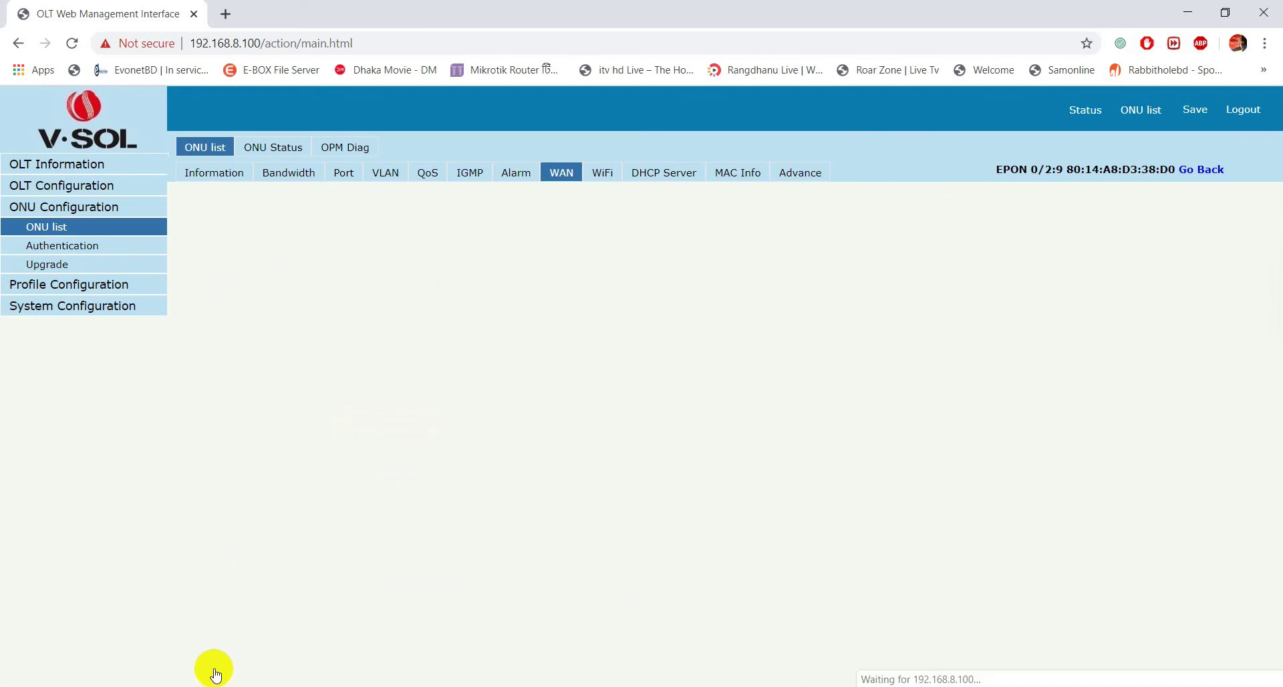
{"action": "scroll", "coordinate": [286, 586], "scroll_direction": "down", "scroll_amount": 1}
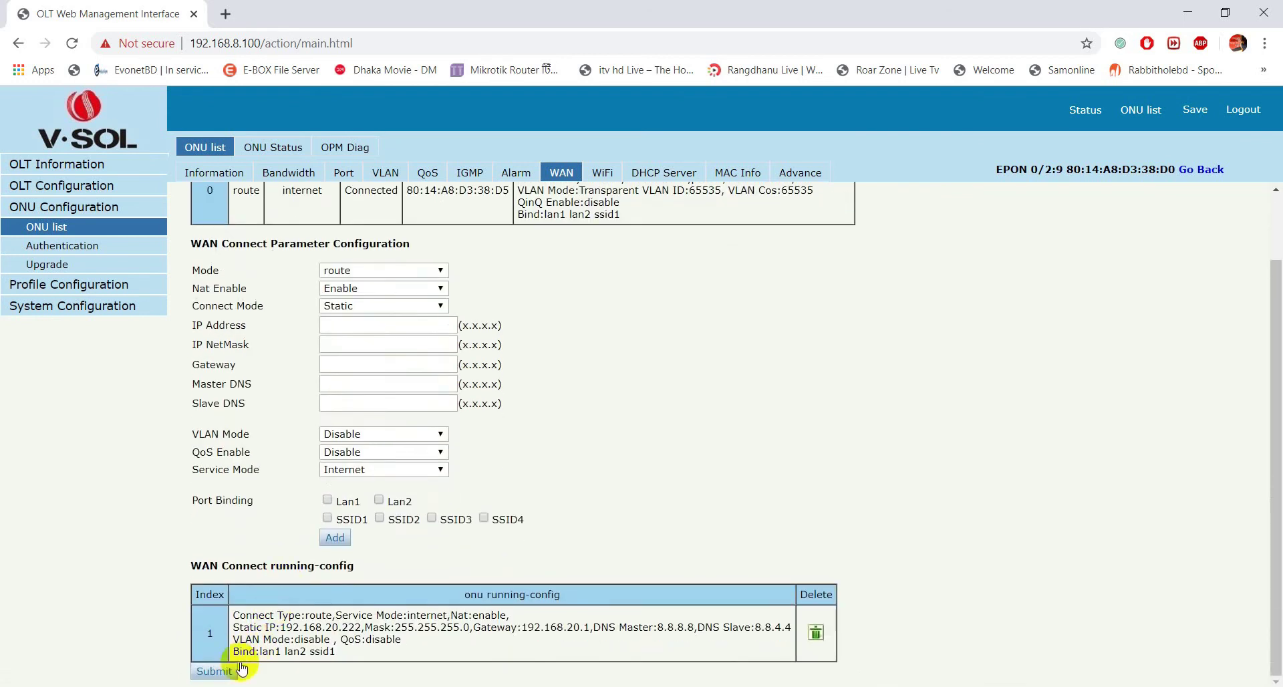
{"action": "left_click", "coordinate": [228, 673]}
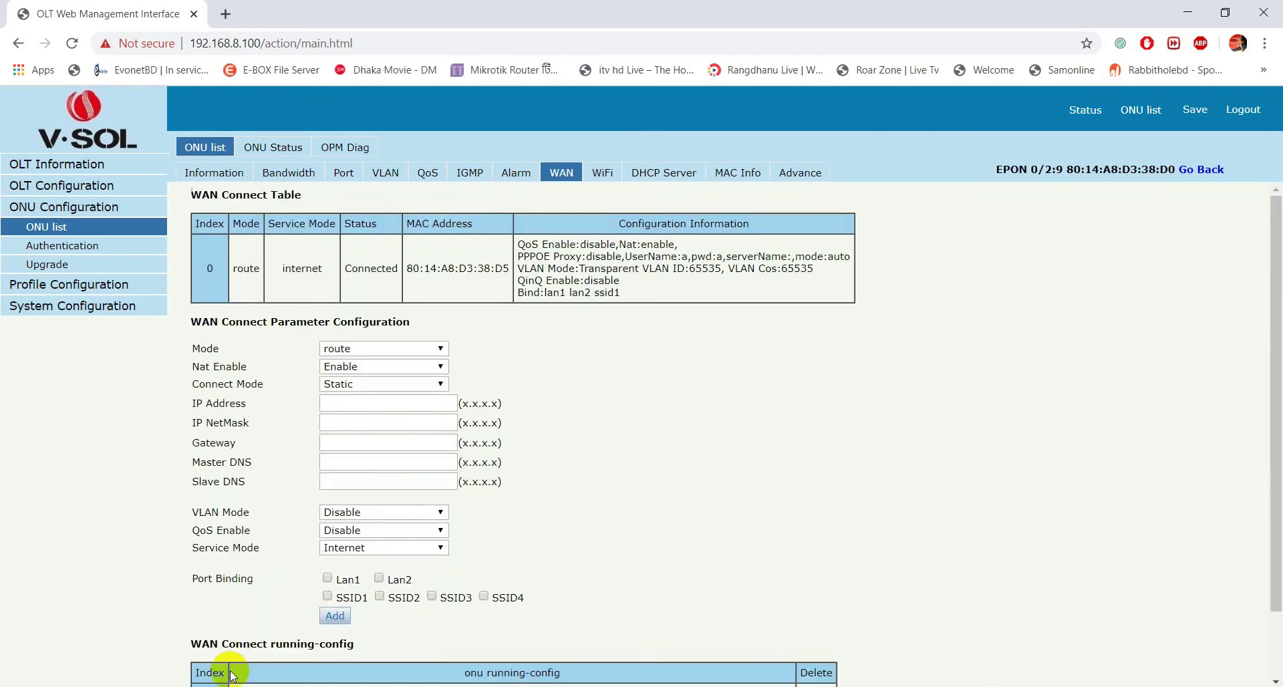
Reload the WAN page and examine the WAN Connect Table's status, static IP, gateway and port binding details
{"action": "left_click", "coordinate": [561, 182]}
{"action": "left_click", "coordinate": [560, 182]}
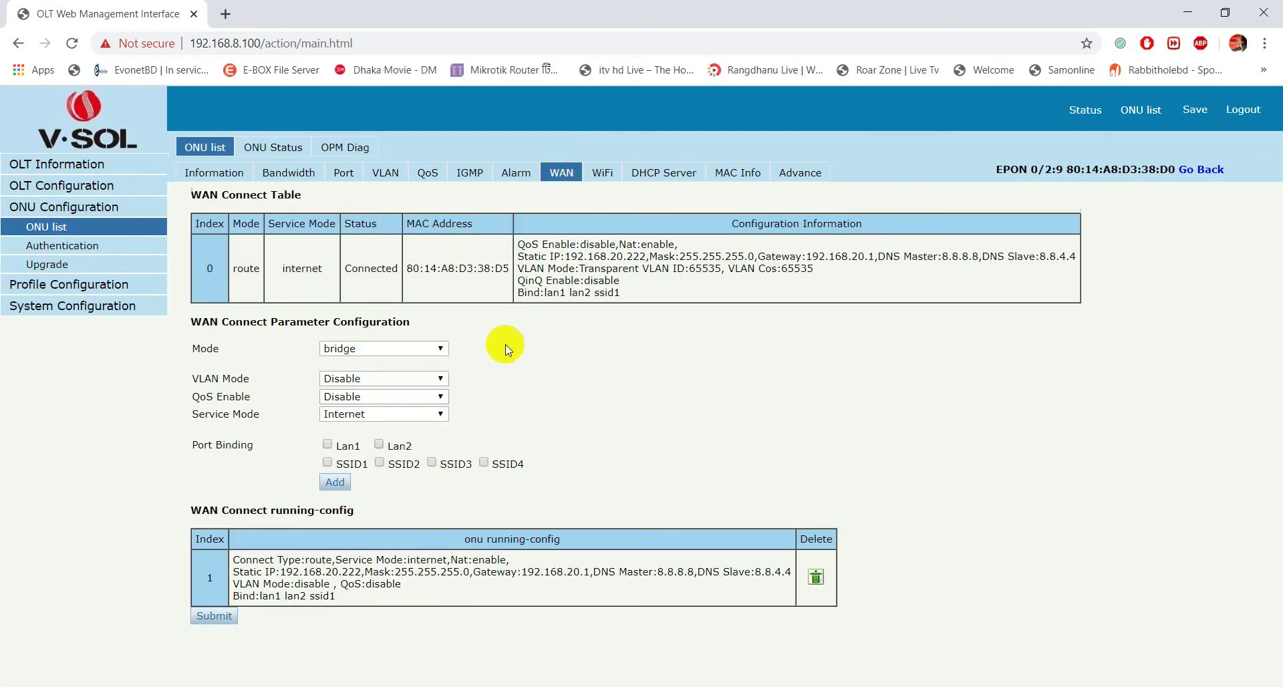
{"action": "left_click_drag", "start_coordinate": [565, 256], "coordinate": [878, 254]}
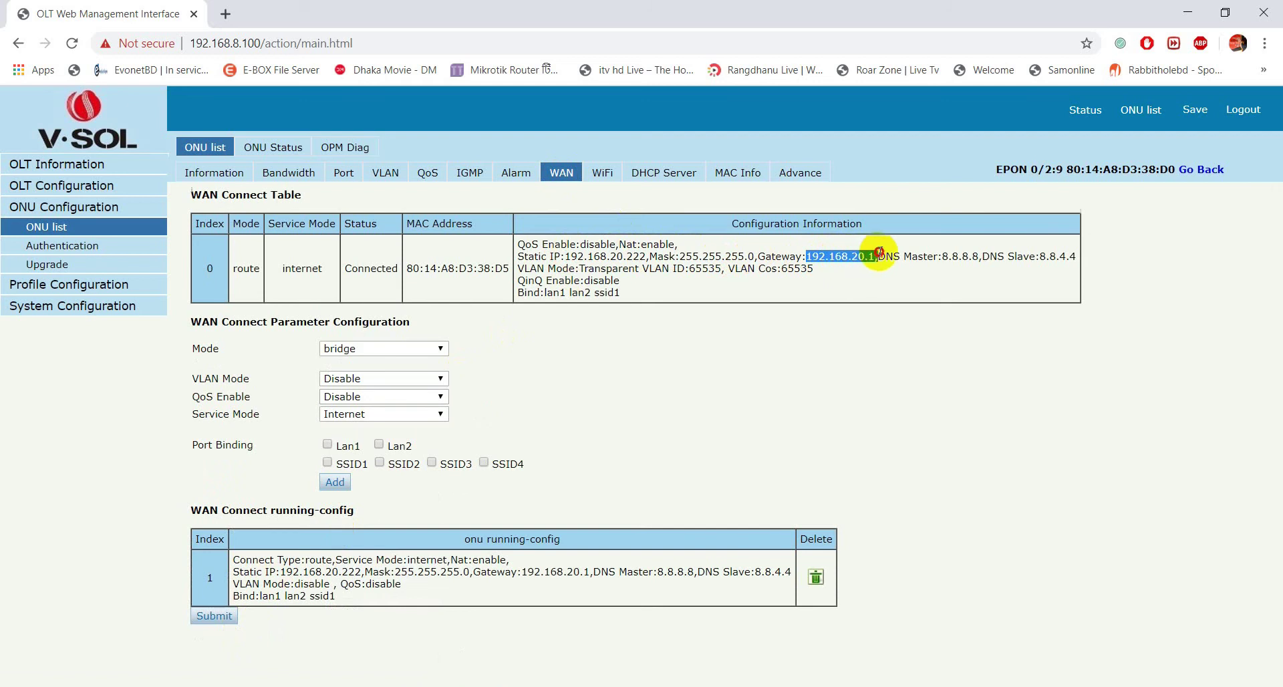
{"action": "left_click_drag", "start_coordinate": [186, 195], "coordinate": [305, 190]}
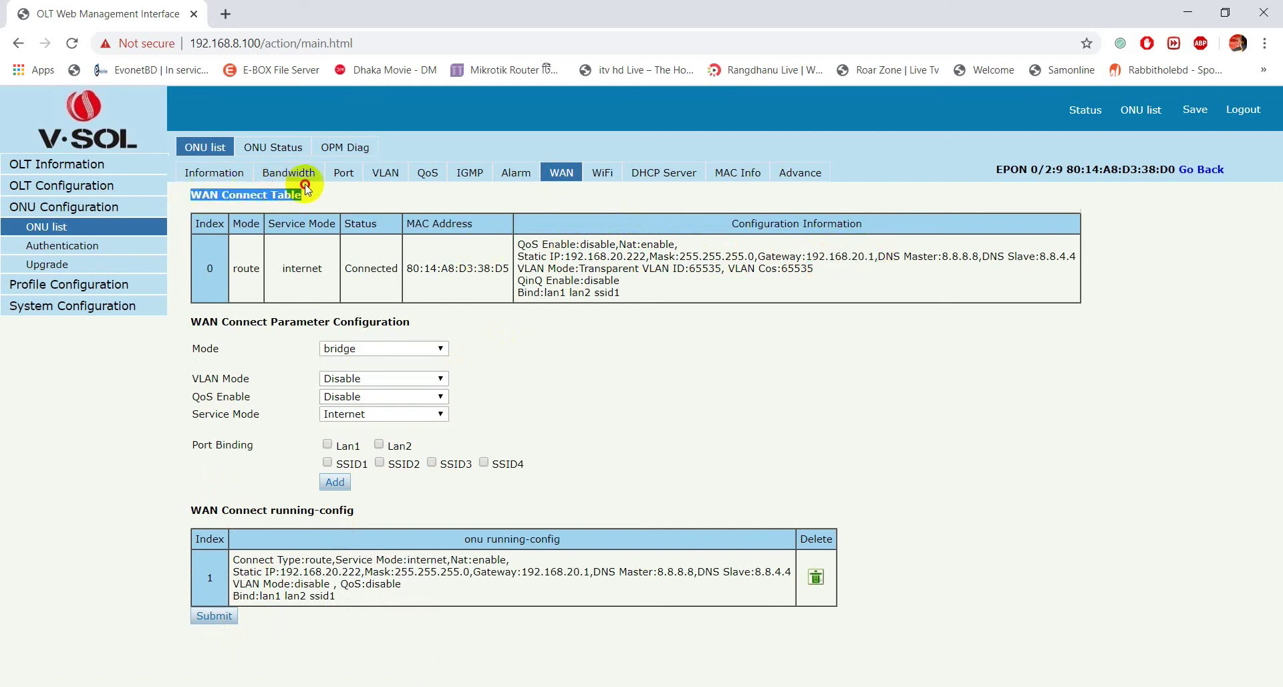
{"action": "left_click_drag", "start_coordinate": [517, 242], "coordinate": [622, 298]}
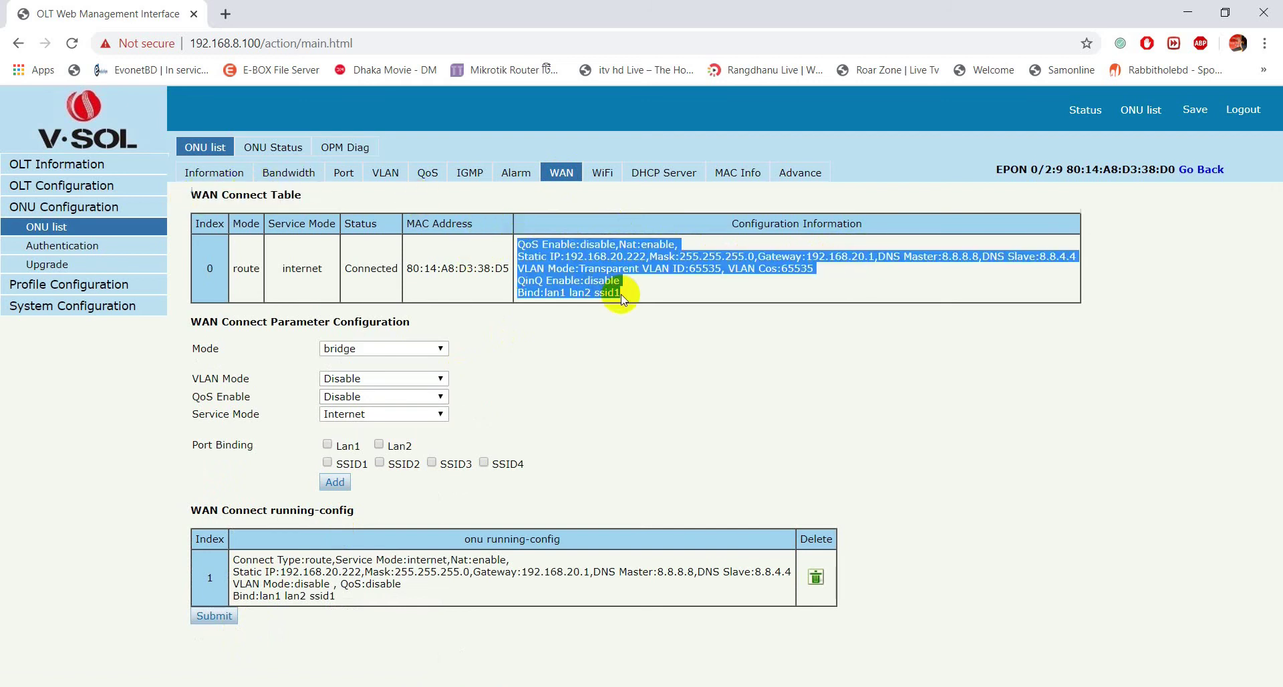
{"action": "left_click", "coordinate": [621, 298]}
{"action": "left_click_drag", "start_coordinate": [340, 224], "coordinate": [368, 224]}
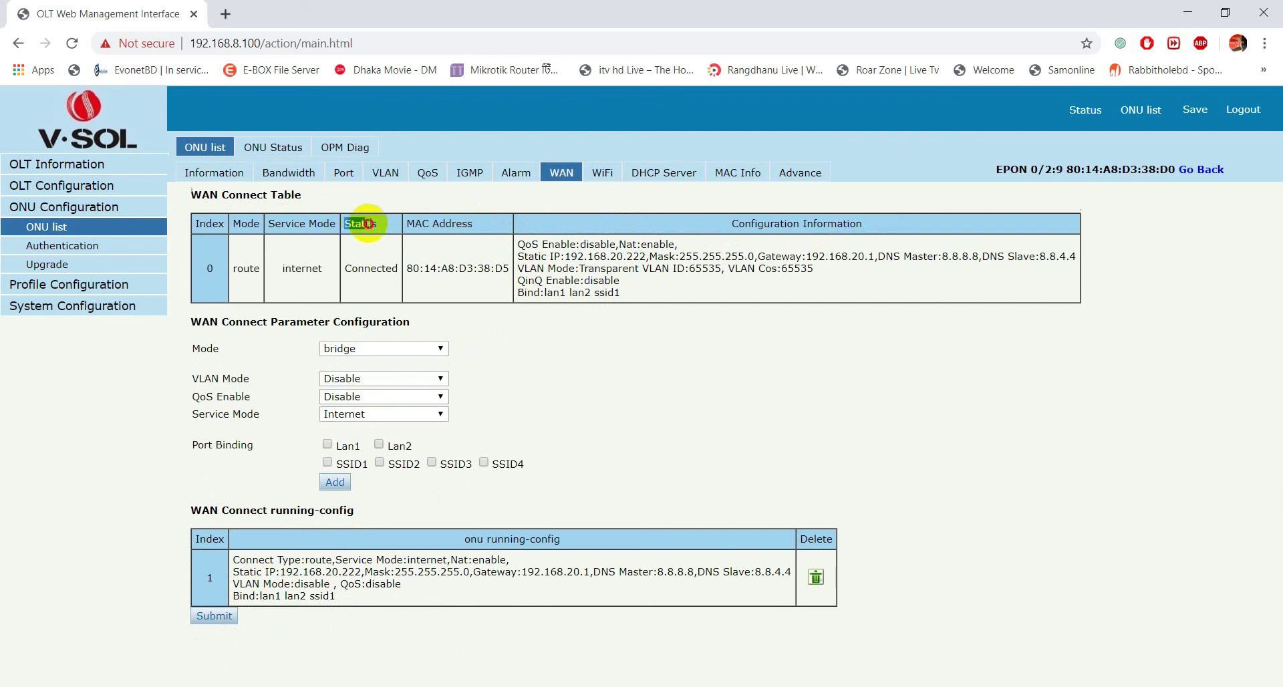
{"action": "left_click_drag", "start_coordinate": [341, 268], "coordinate": [399, 269]}
{"action": "left_click", "coordinate": [394, 269]}
In the ONU's WiFi settings, name SSID1 RASA_VSOL, enter a new shared key and submit the SSID configuration
{"action": "left_click", "coordinate": [606, 178]}
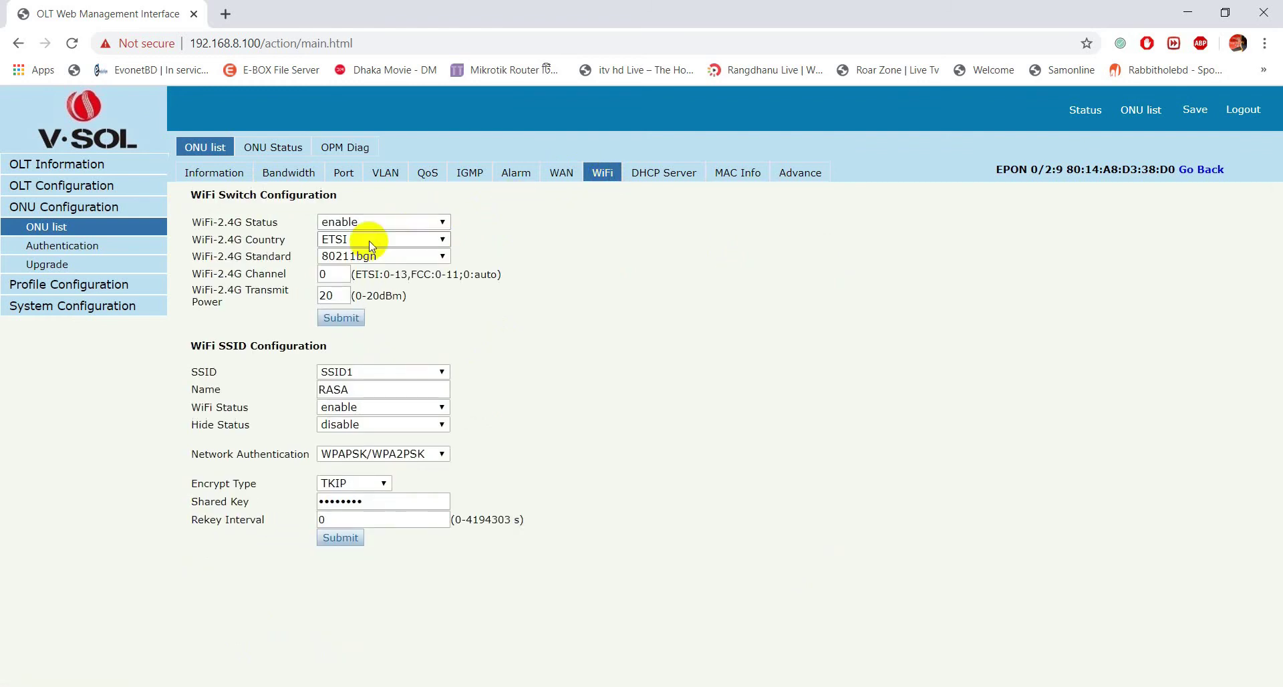
{"action": "left_click", "coordinate": [368, 391]}
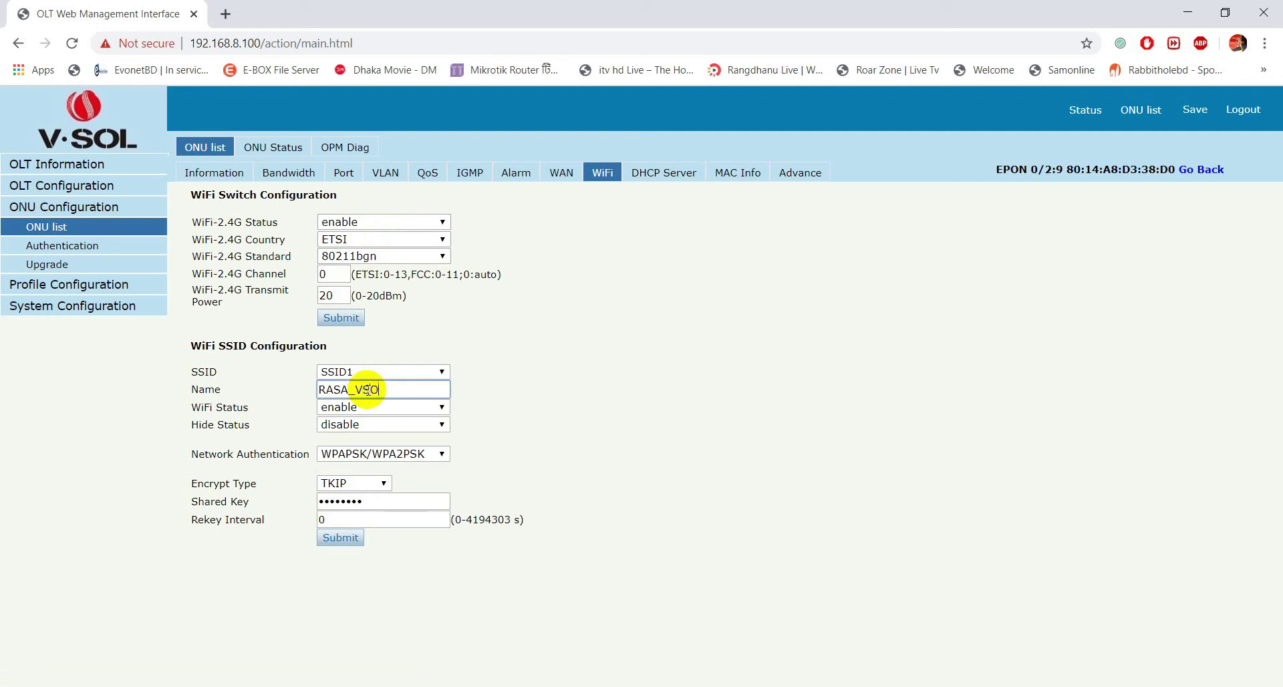
{"action": "left_click", "coordinate": [362, 500]}
{"action": "double_click", "coordinate": [362, 501]}
{"action": "key", "text": "BackSpace"}
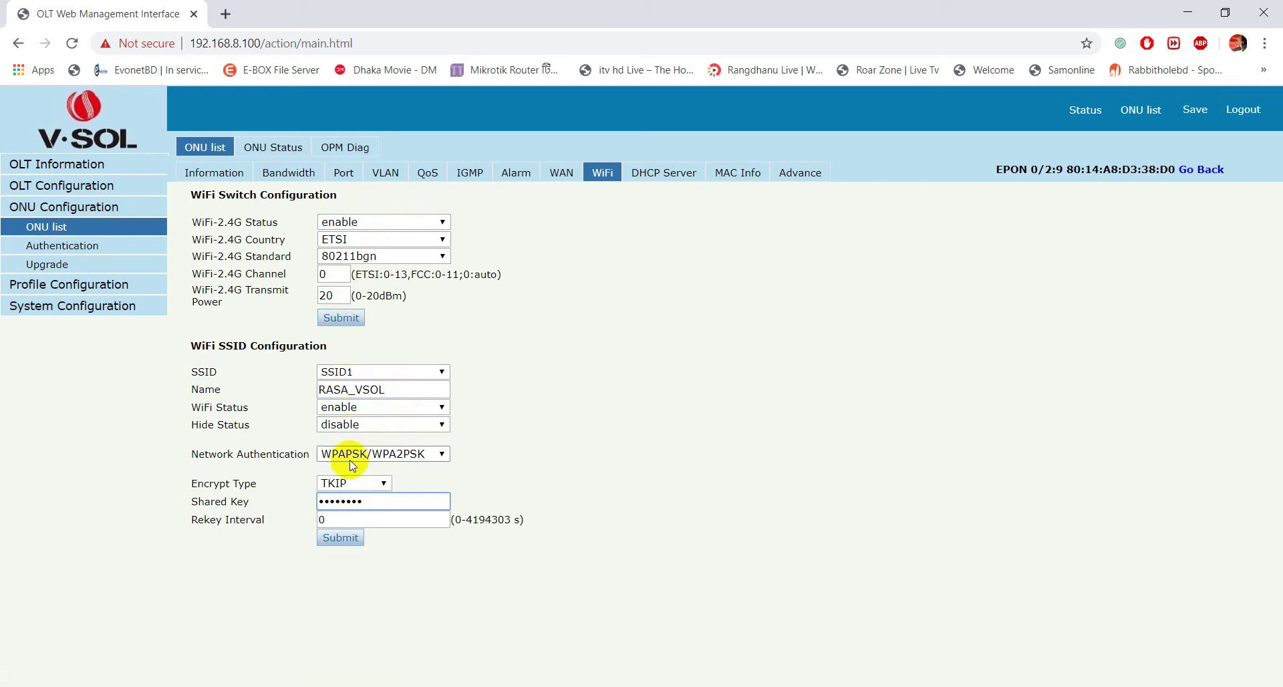
{"action": "left_click", "coordinate": [339, 536]}
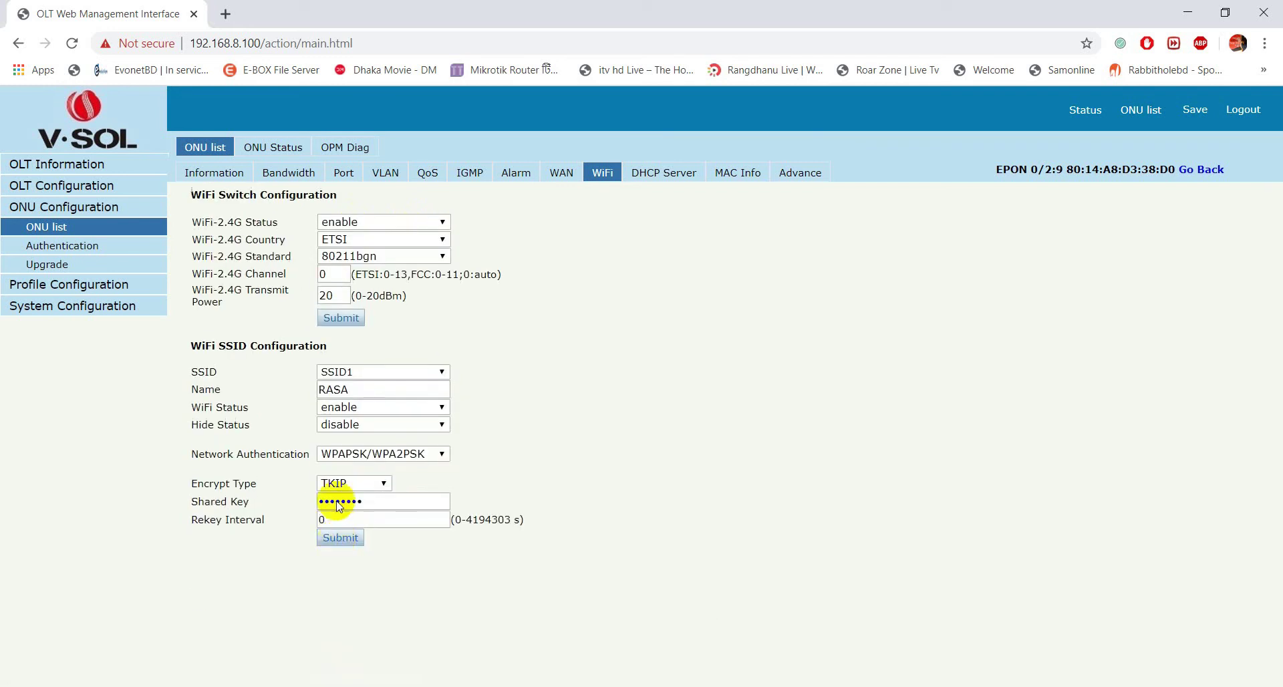
Set the SSID1 name to RASA_VSOL again and resubmit the WiFi SSID configuration
{"action": "left_click", "coordinate": [367, 391]}
{"action": "left_click", "coordinate": [365, 419]}
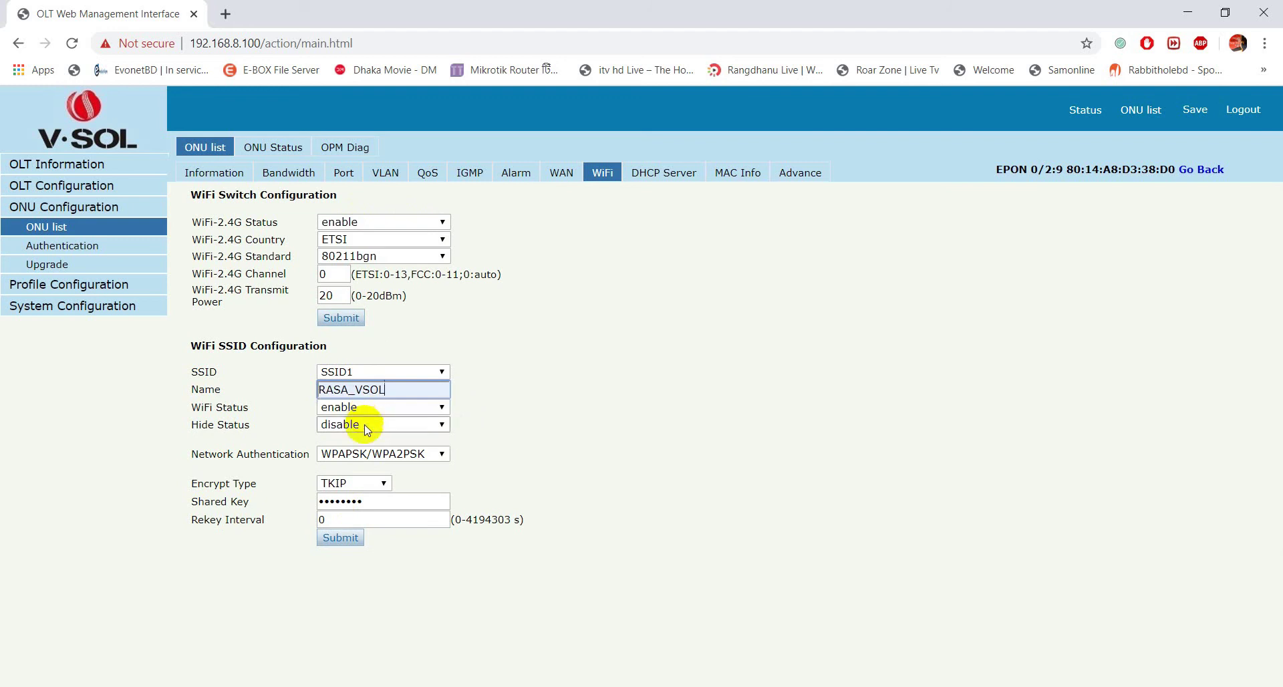
{"action": "left_click", "coordinate": [342, 538]}
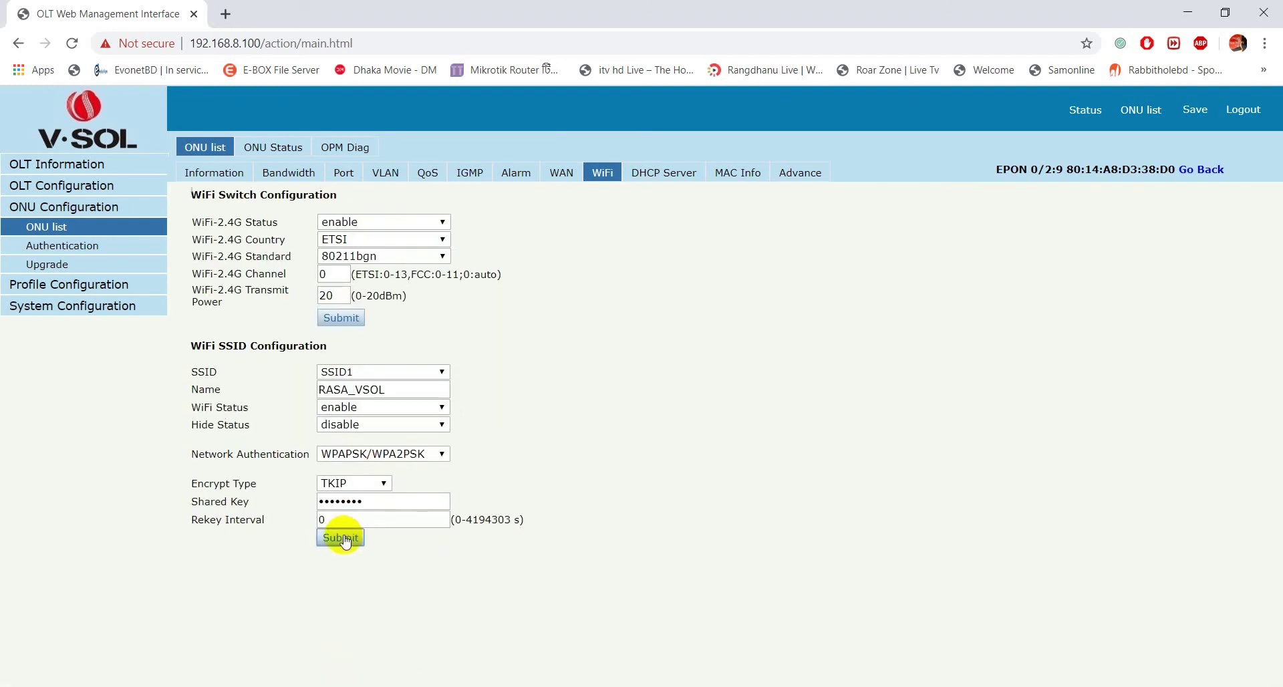
{"action": "left_click", "coordinate": [342, 538]}
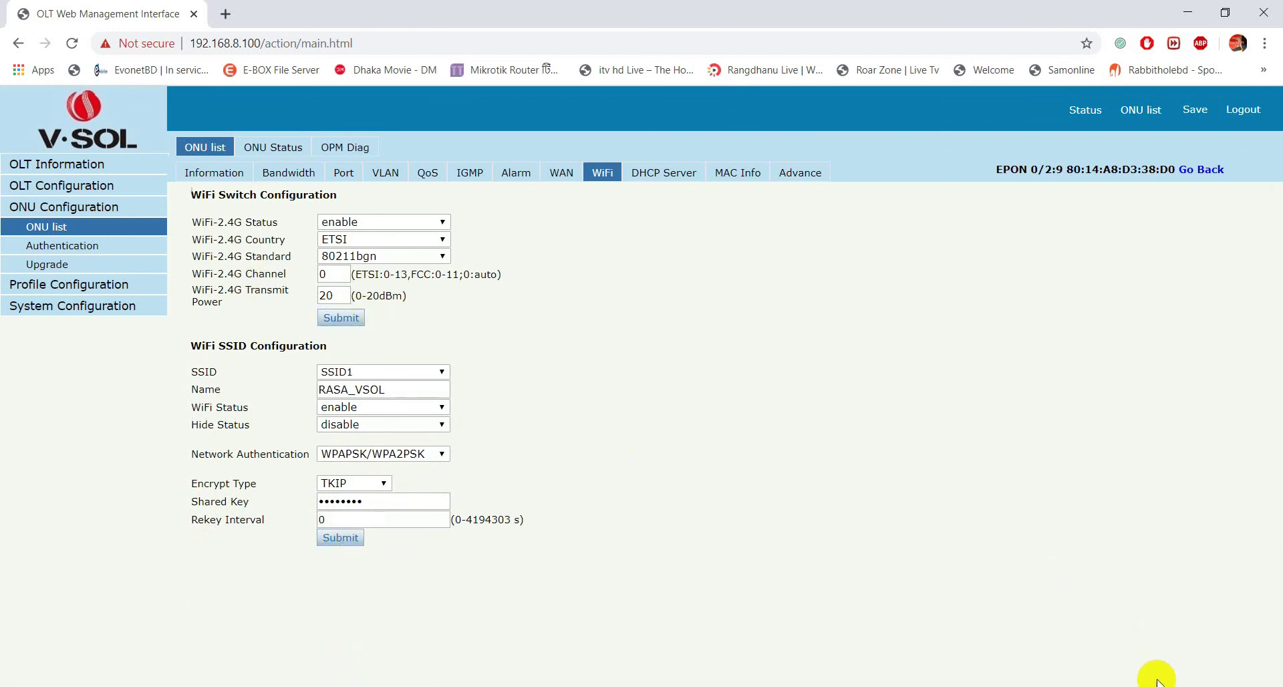
Turn on the computer's Wi-Fi and reopen the list of available networks
{"action": "left_click", "coordinate": [1176, 686]}
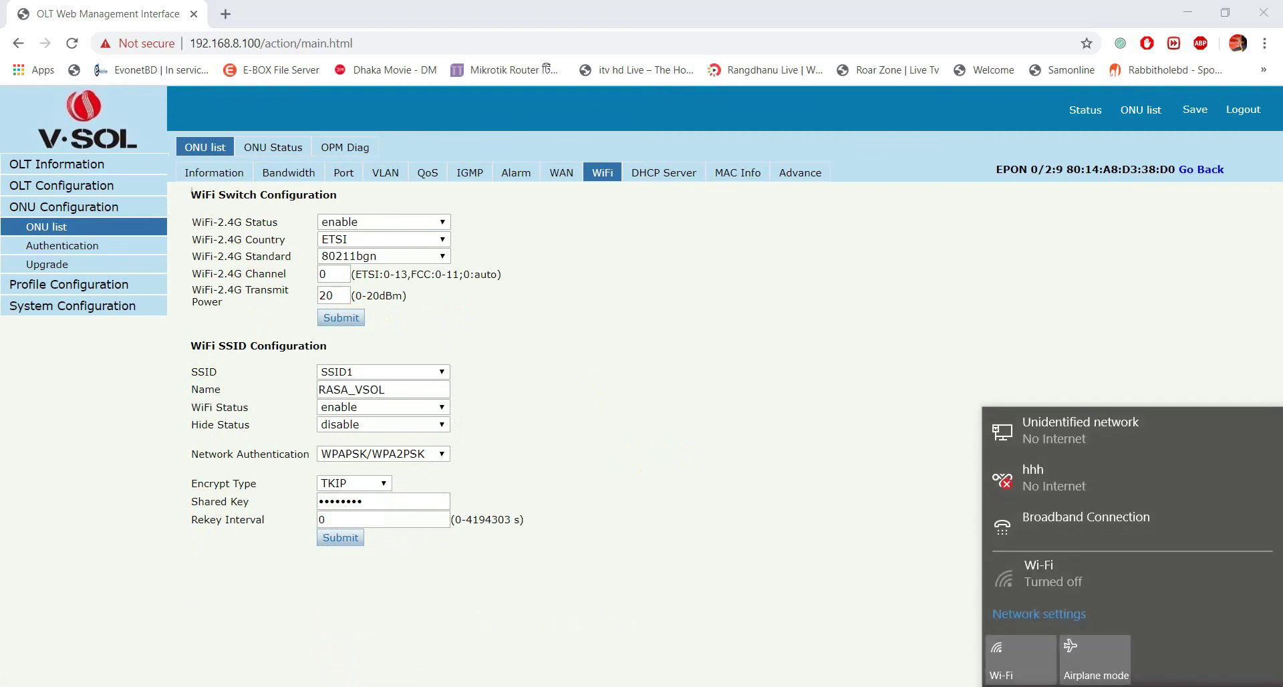
{"action": "left_click", "coordinate": [1034, 652]}
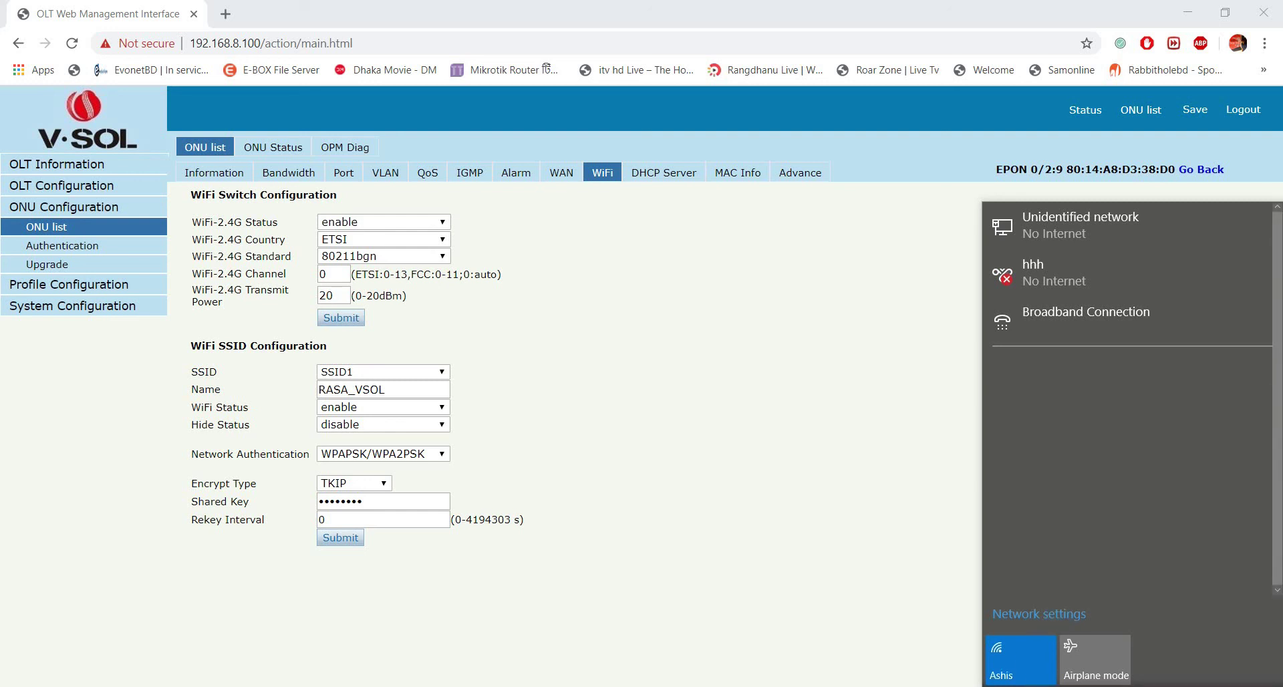
{"action": "key", "text": "Escape"}
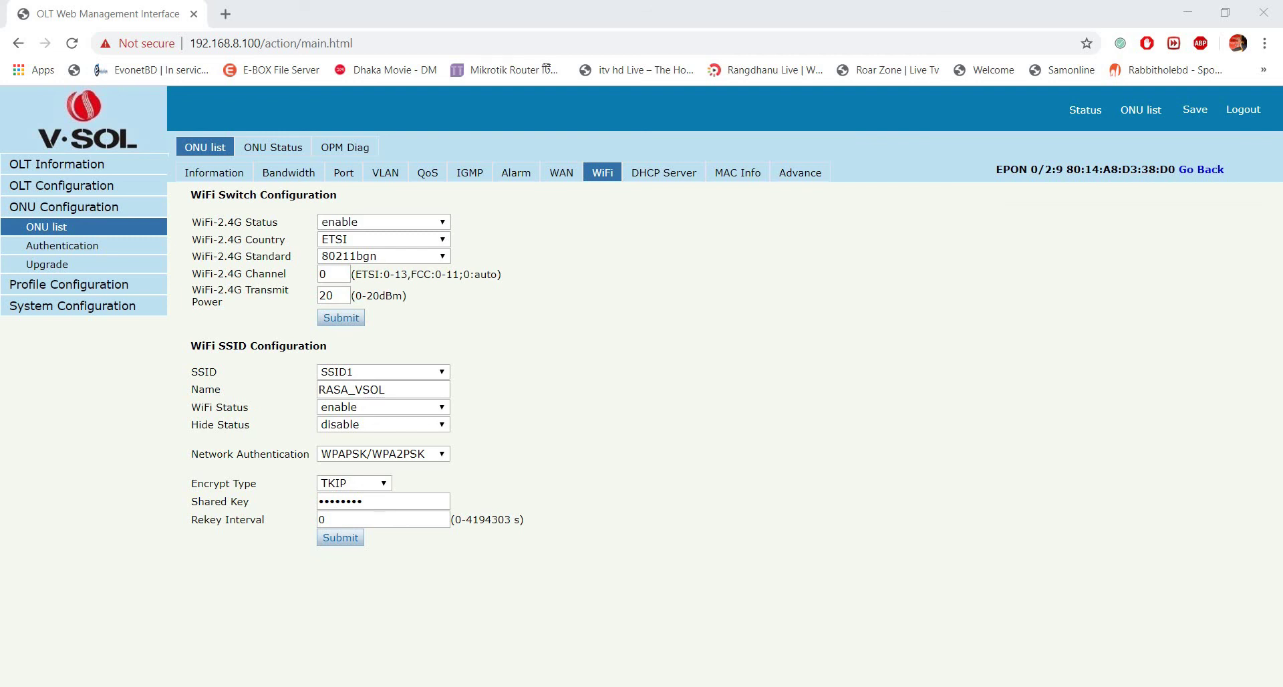
{"action": "left_click", "coordinate": [1176, 686]}
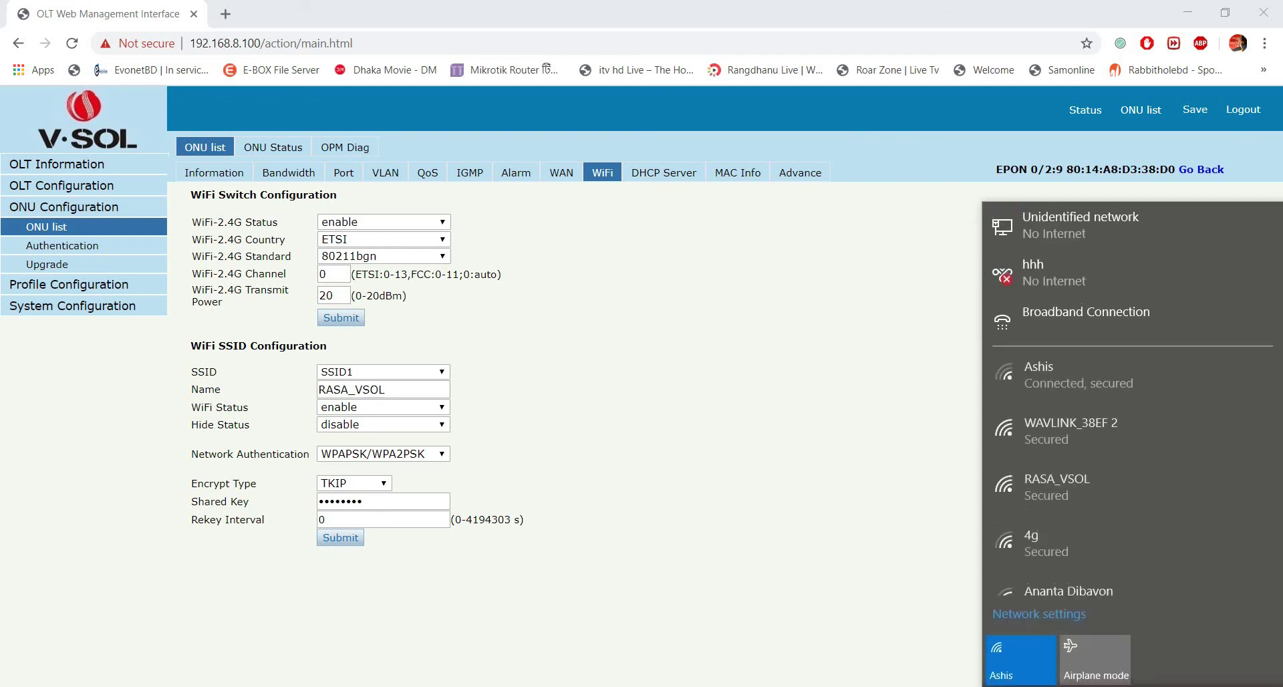
Connect the computer to the RASA_VSOL Wi-Fi network with its network security key, answer the discoverability question and close the network list
{"action": "left_click", "coordinate": [1074, 463]}
{"action": "left_click", "coordinate": [1189, 540]}
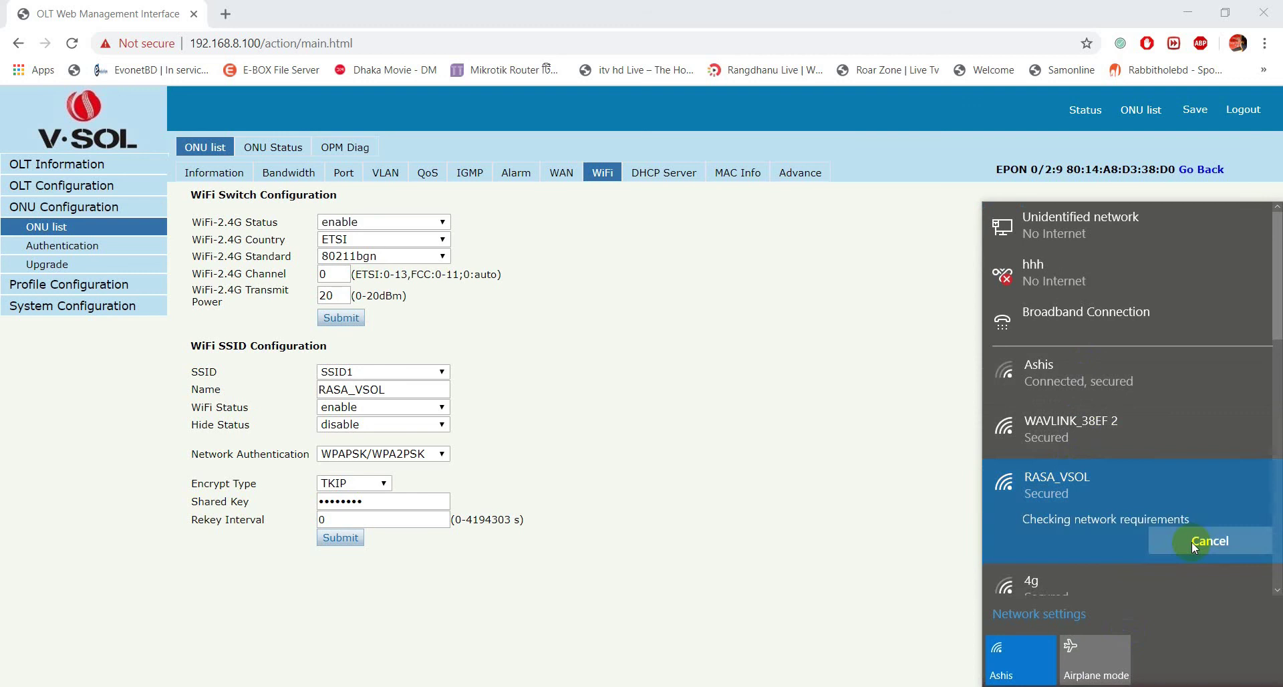
{"action": "type", "text": "•••••••••"}
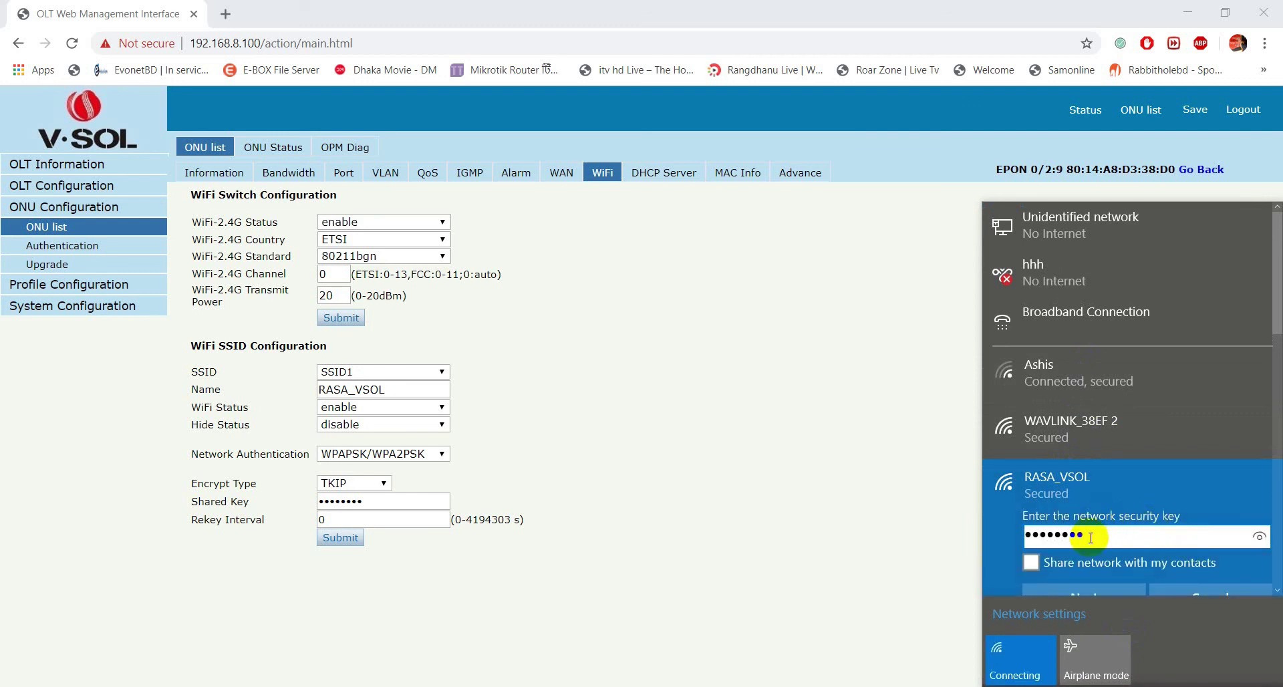
{"action": "left_click", "coordinate": [1067, 587]}
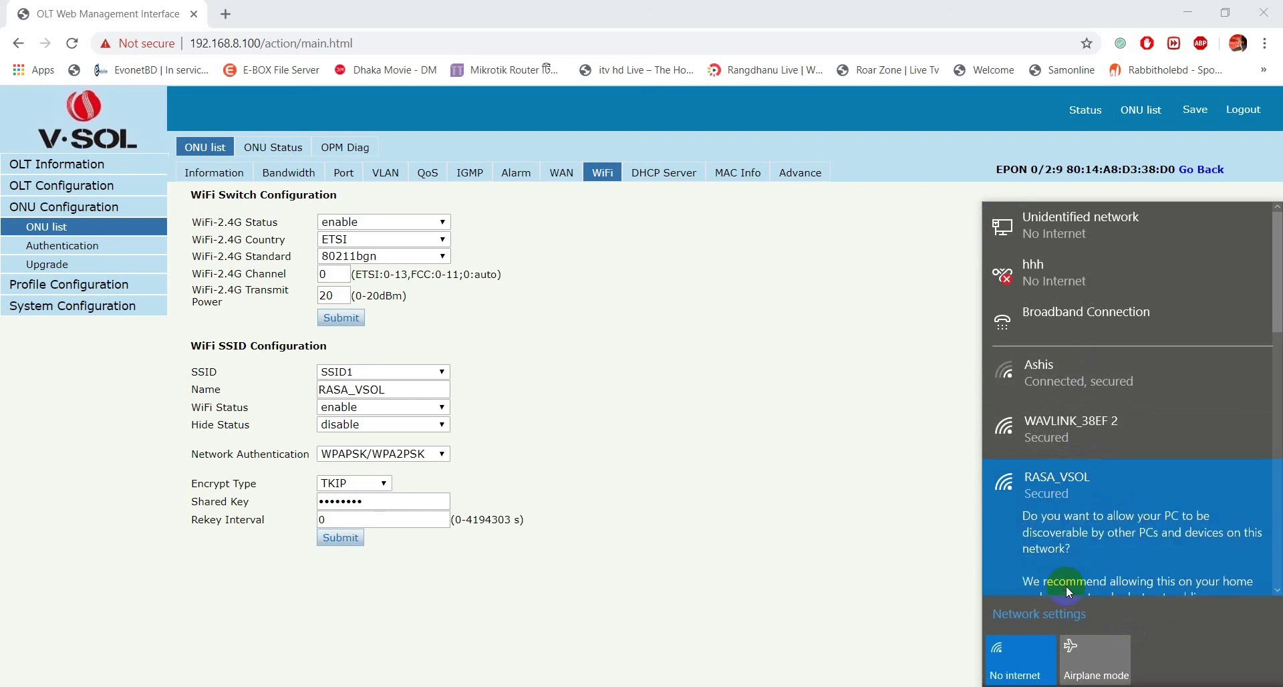
{"action": "left_click", "coordinate": [1081, 548]}
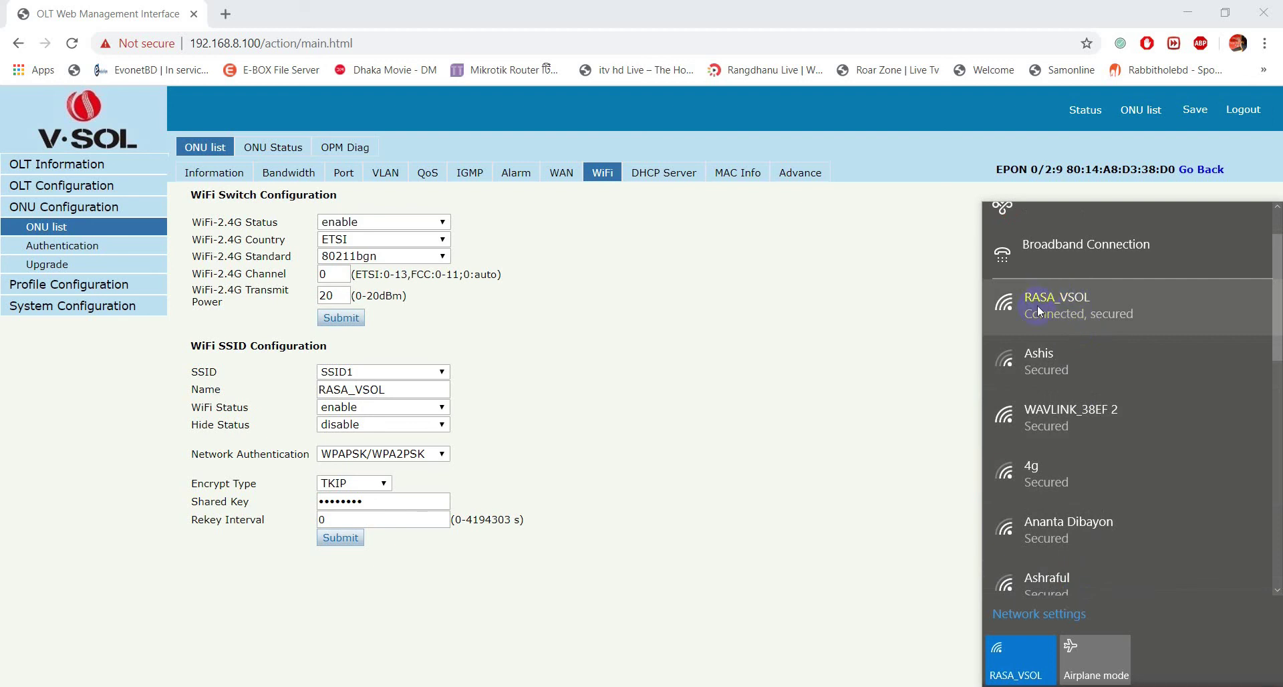
{"action": "left_click", "coordinate": [853, 500]}
Run a continuous ping to 8.8.8.8 from Windows with ping 8.8.8.8 -t and check the replies
{"action": "key", "text": "super"}
{"action": "key", "text": "super+r"}
{"action": "type", "text": "p"}
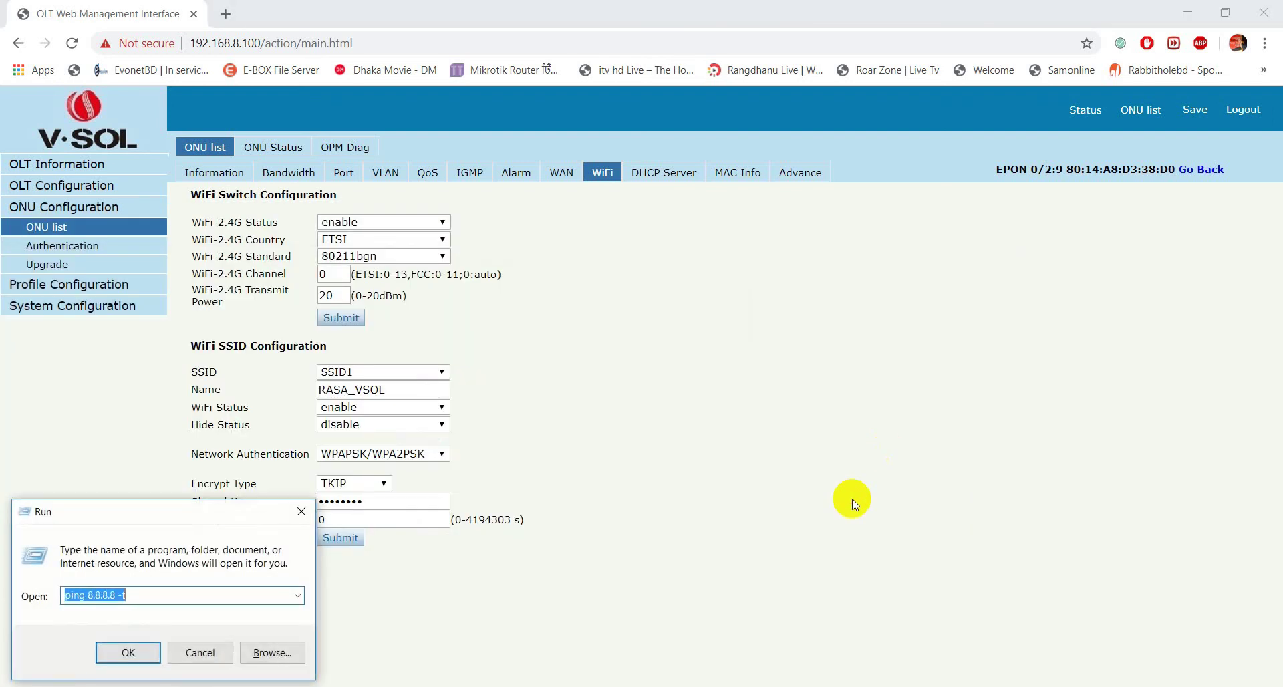
{"action": "key", "text": "Return"}
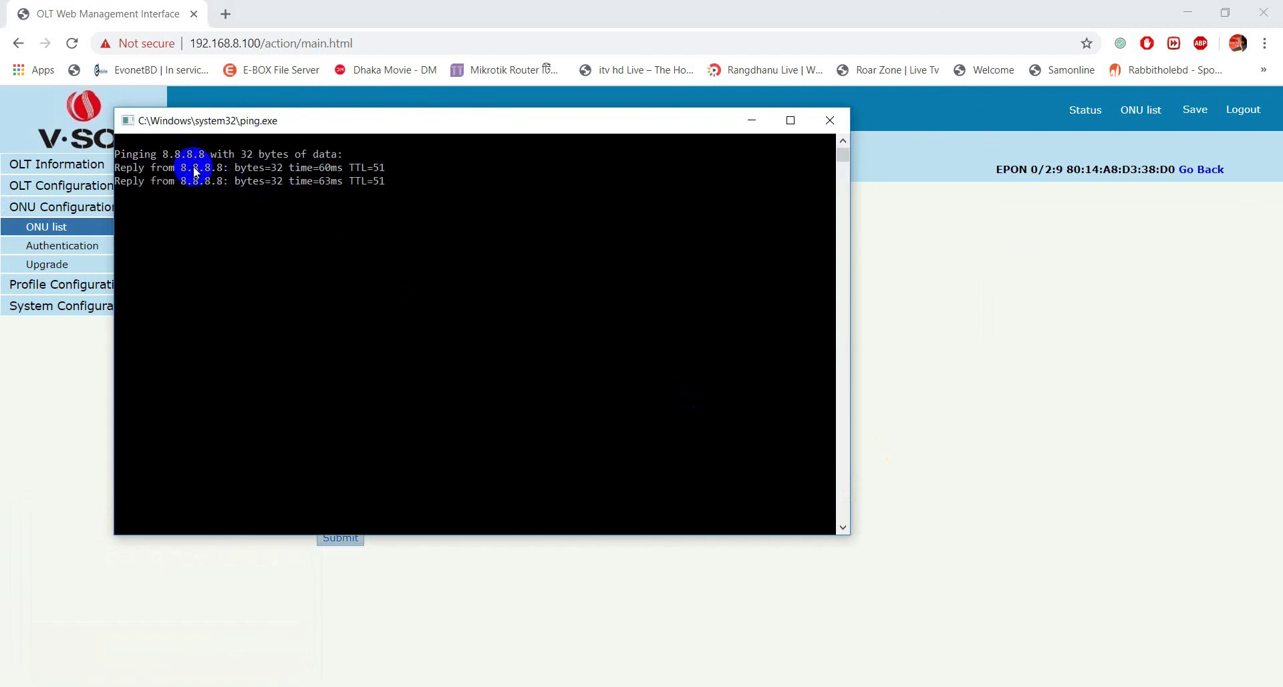
{"action": "left_click_drag", "start_coordinate": [127, 166], "coordinate": [230, 198]}
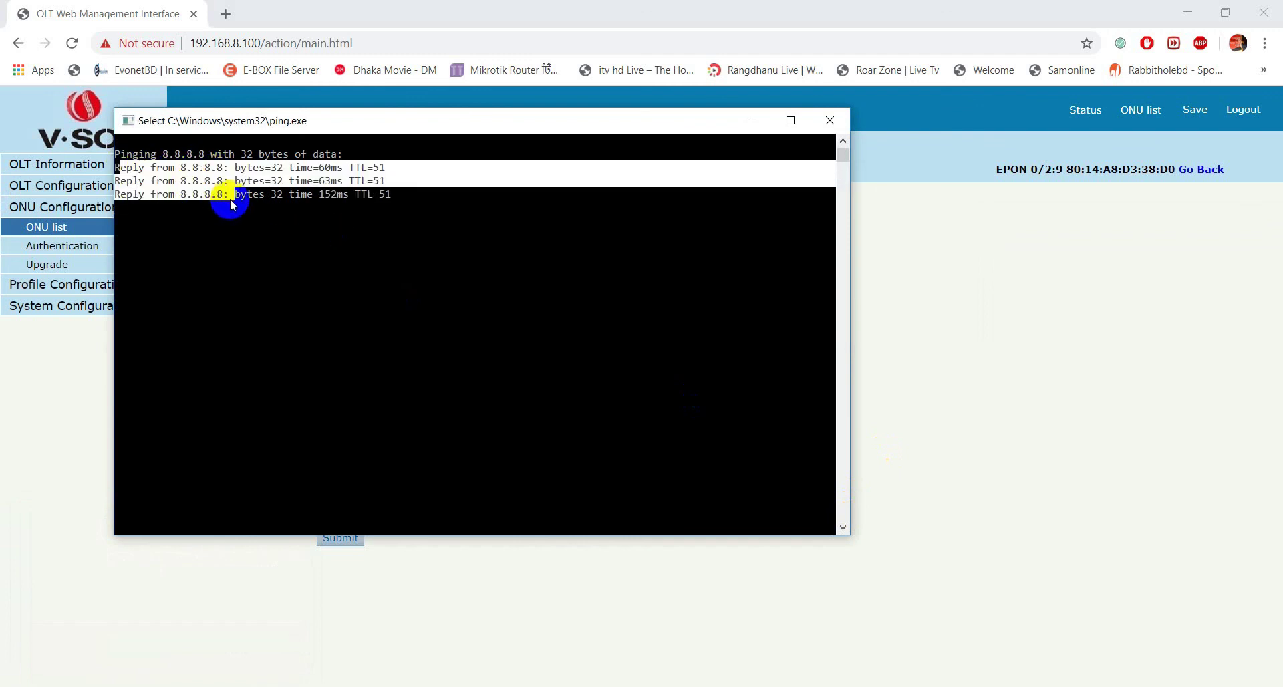
{"action": "right_click", "coordinate": [230, 198]}
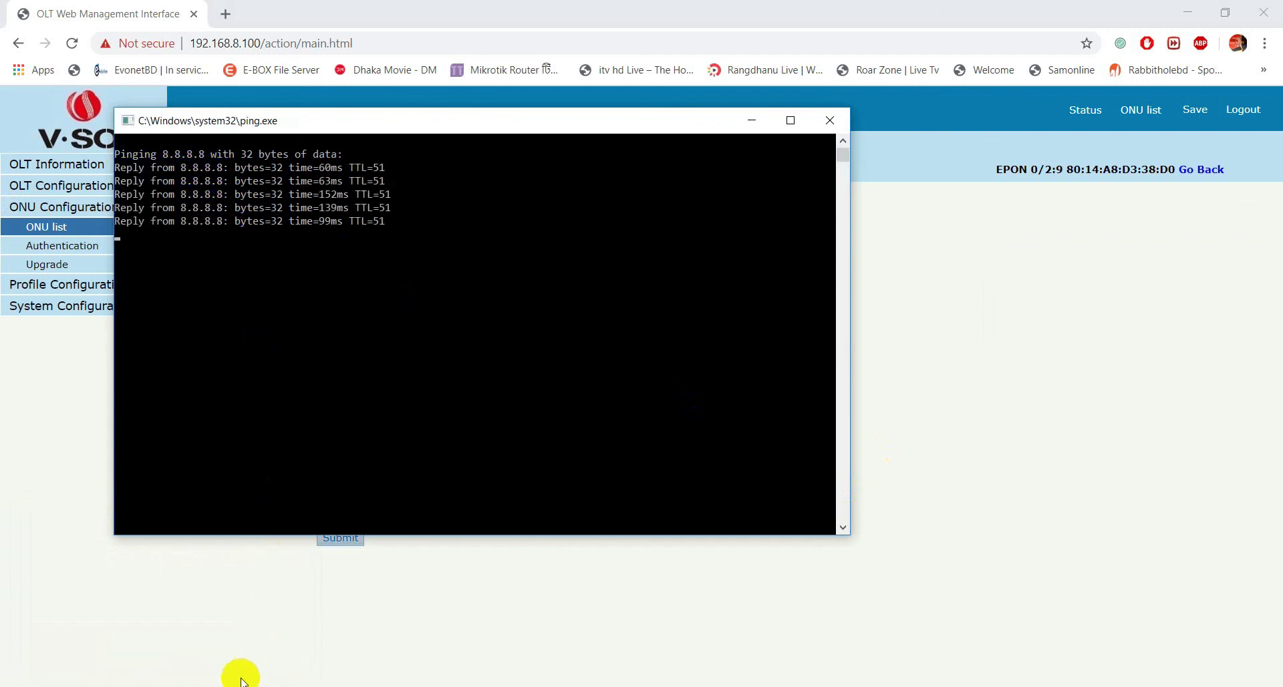